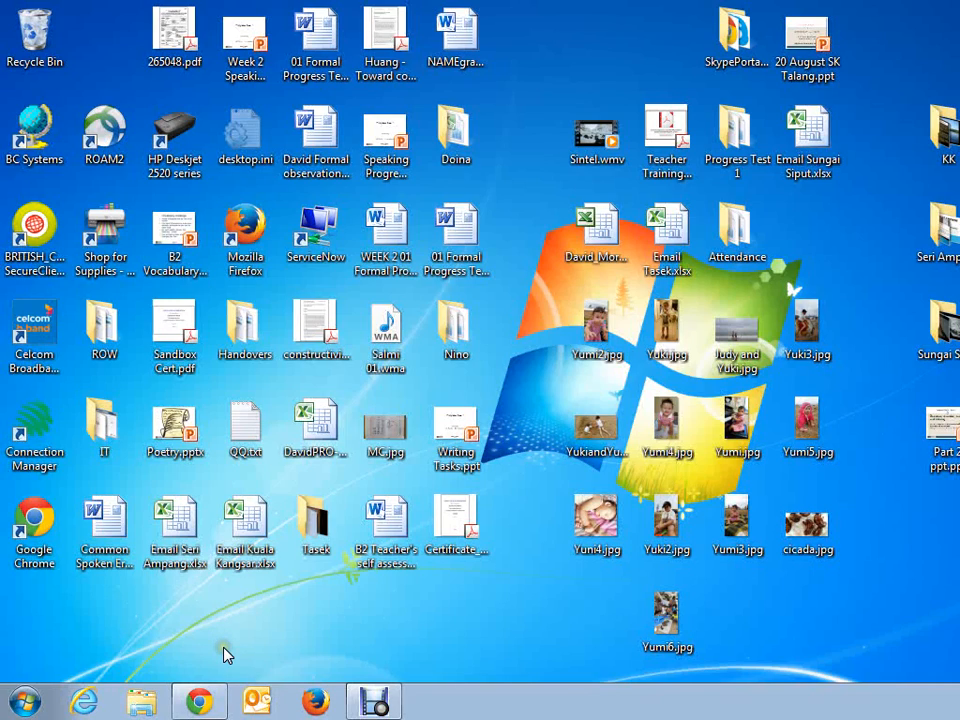
Step: Switch to Google Chrome and open Microsoft's Movie Maker download page from the "windows movie maker" search results
left_click(200, 703)
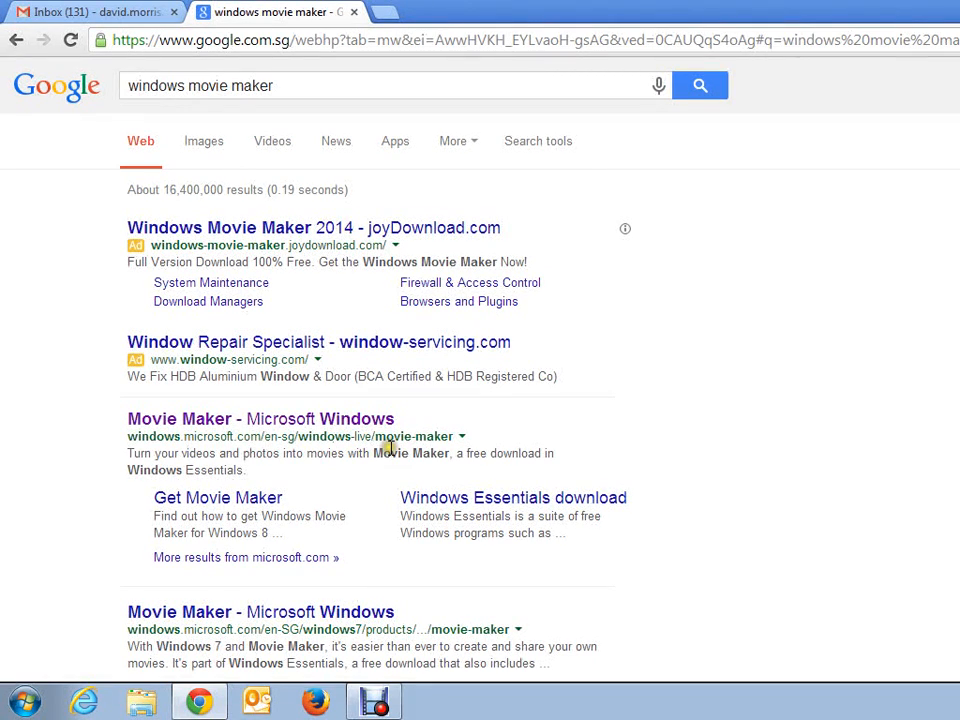
left_click(340, 420)
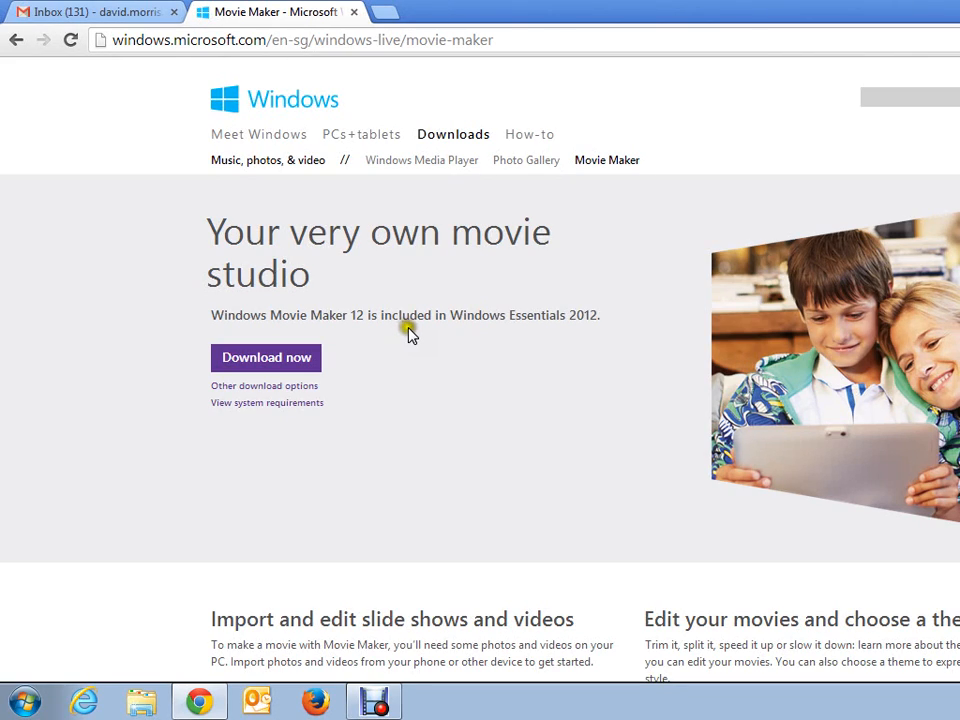
left_click(296, 367)
Step: Launch Movie Maker and add the video Sintel.wmv from the Desktop to the new project
left_click(25, 703)
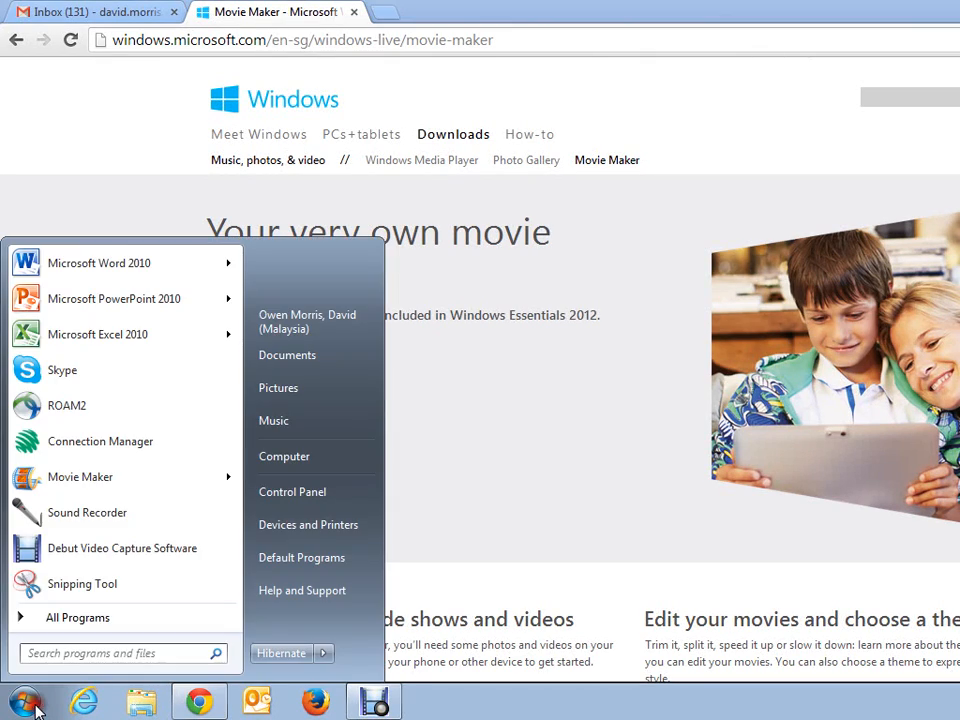
left_click(73, 507)
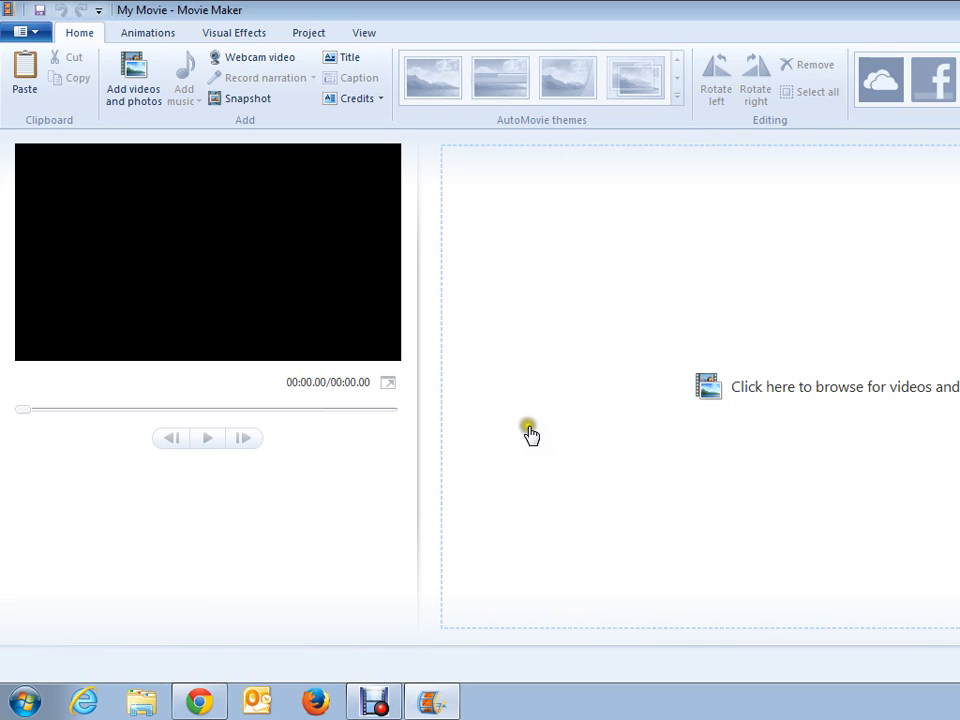
left_click(707, 388)
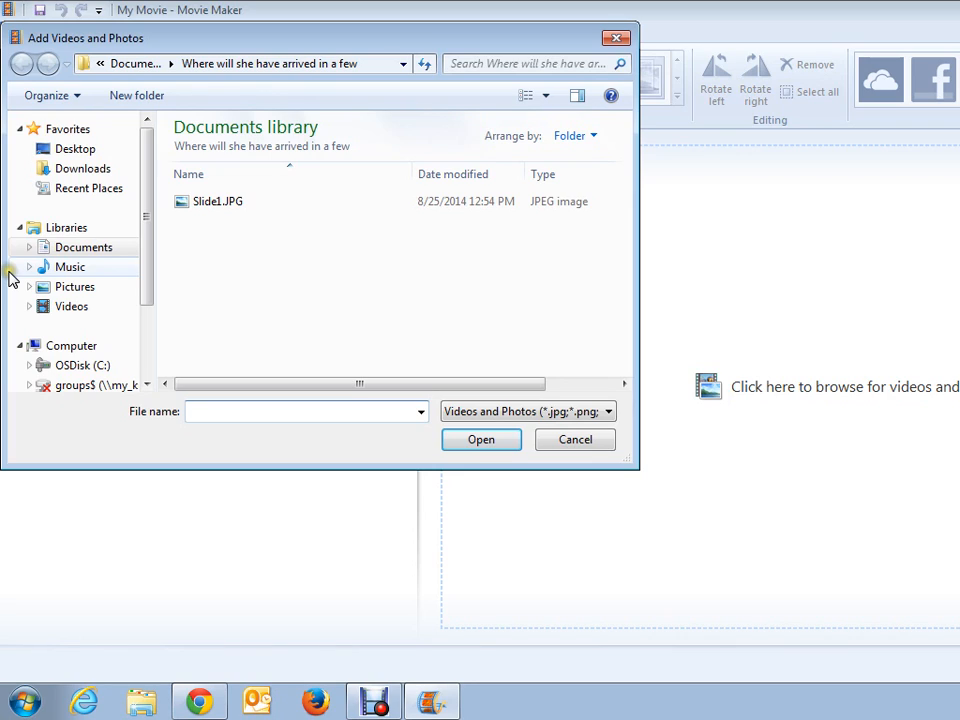
left_click(75, 149)
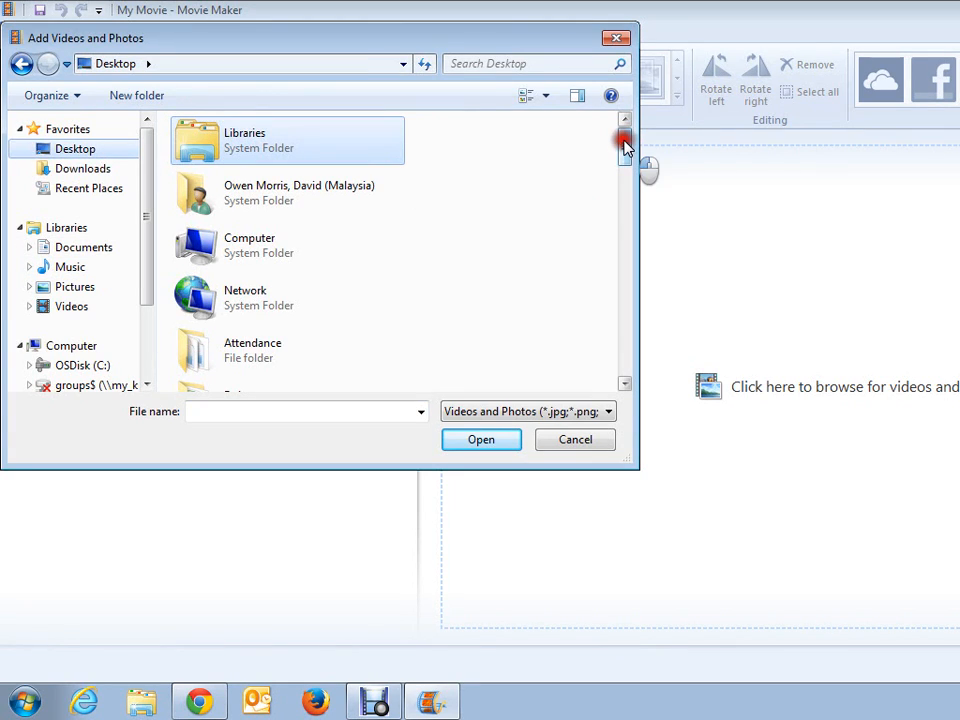
left_click_drag(624, 147, 580, 289)
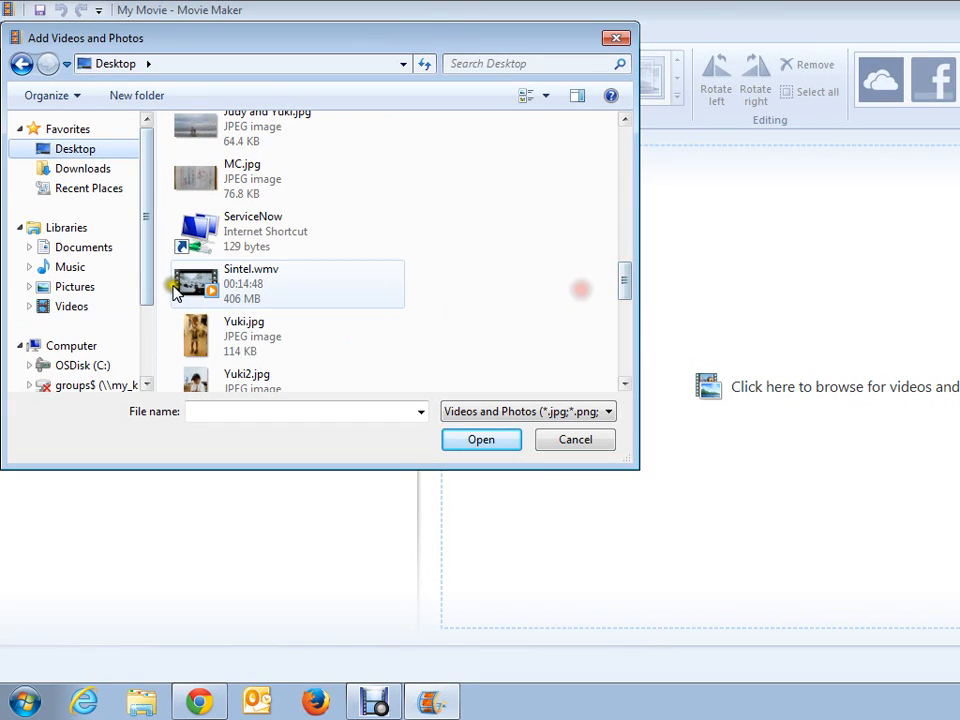
left_click(306, 284)
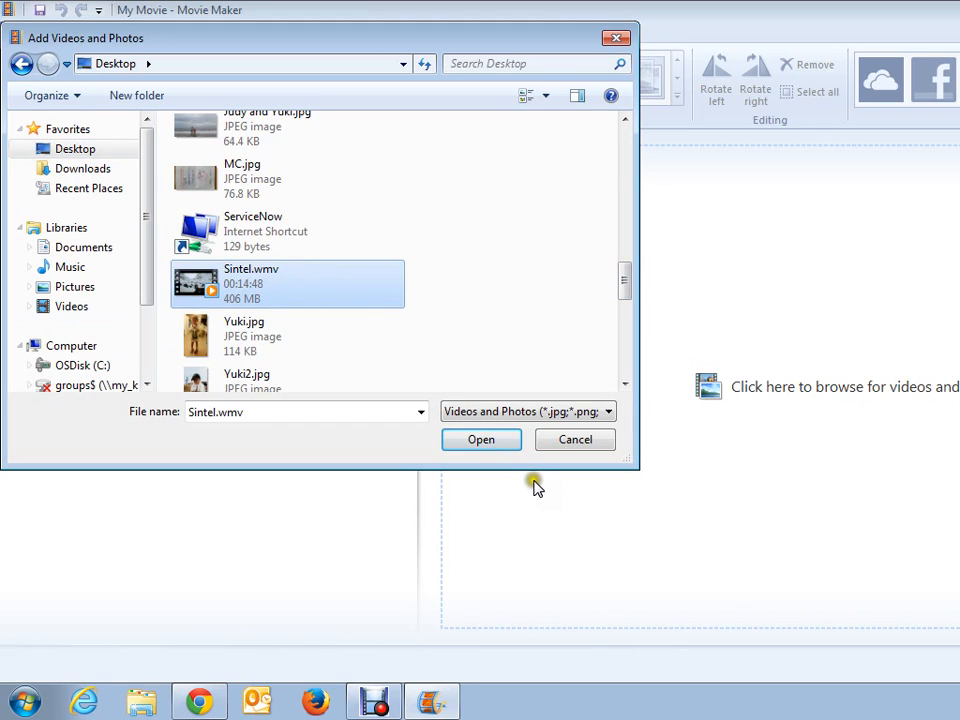
left_click(482, 440)
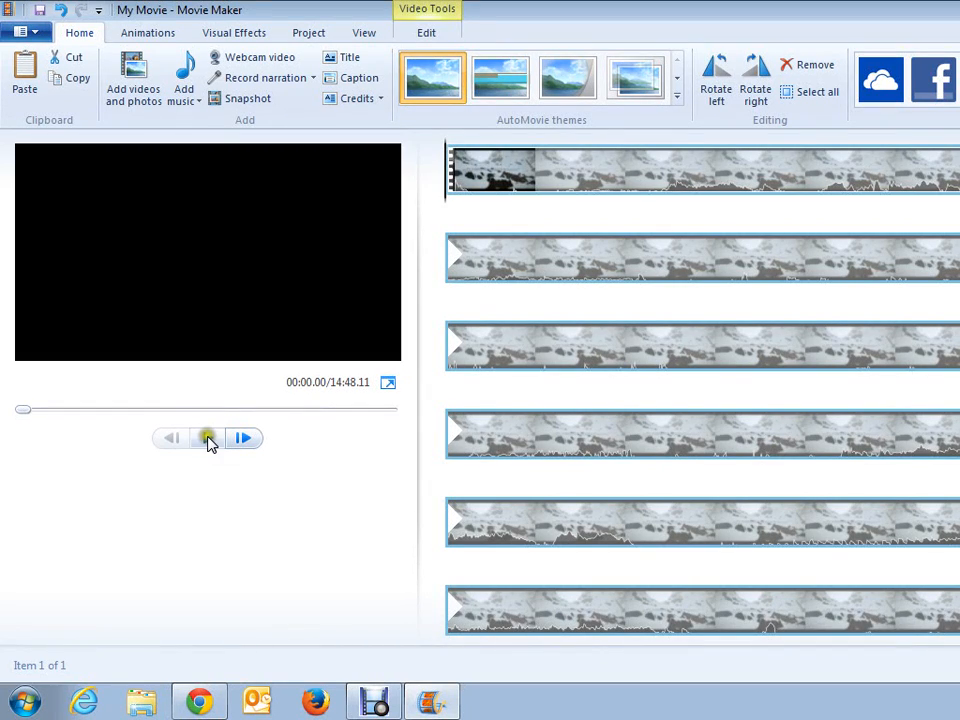
Step: Play the Sintel video, pause it at 00:29.30 and split the clip at that point
left_click(208, 439)
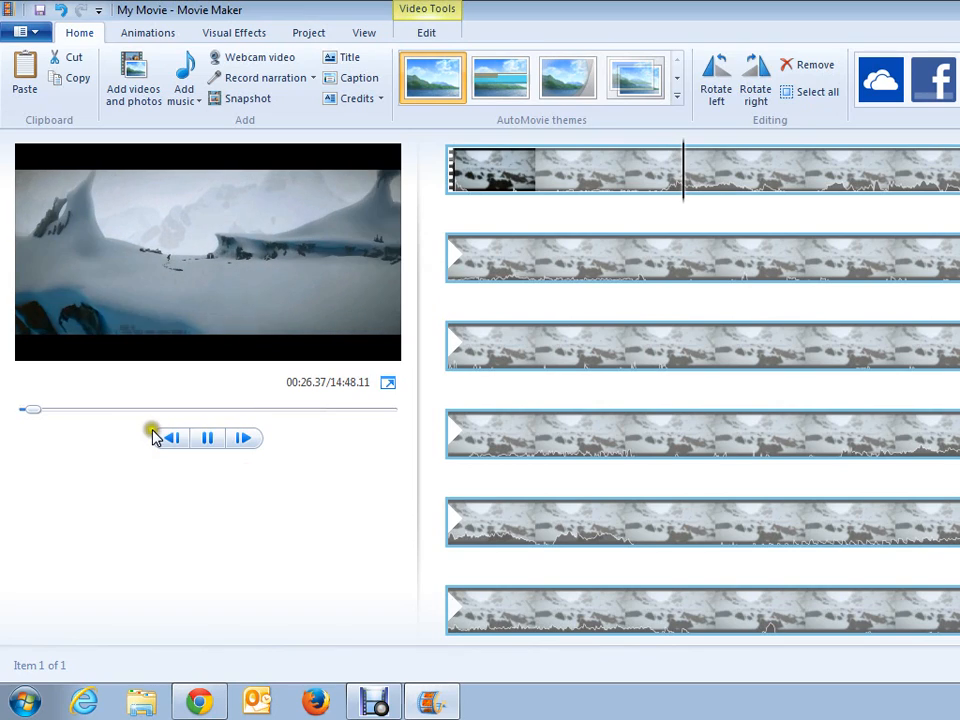
left_click(204, 439)
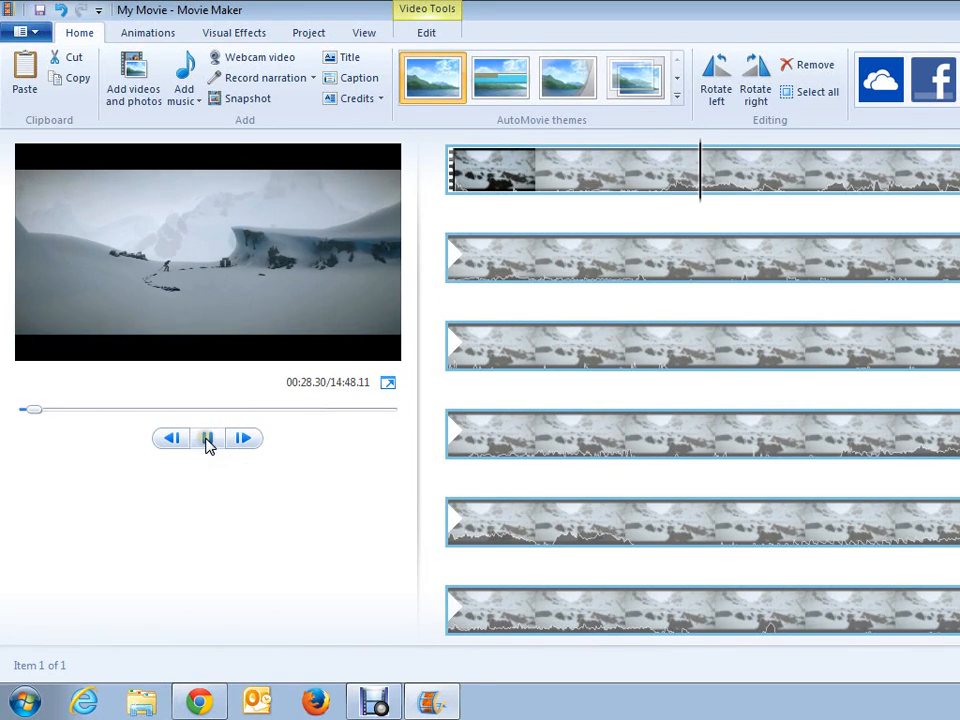
left_click(207, 440)
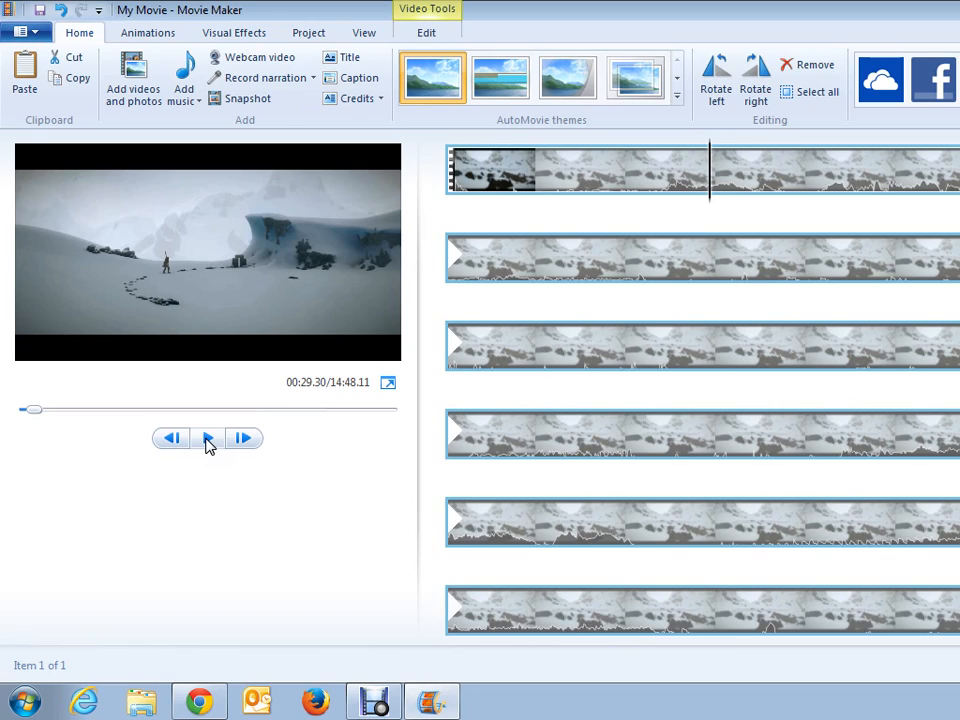
right_click(711, 183)
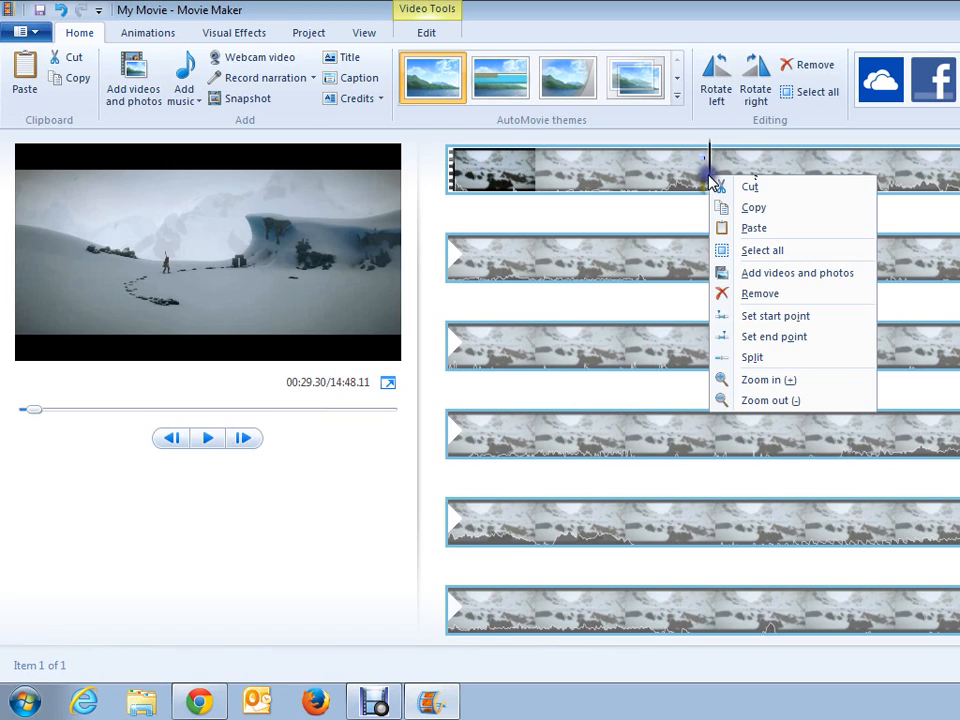
left_click(736, 364)
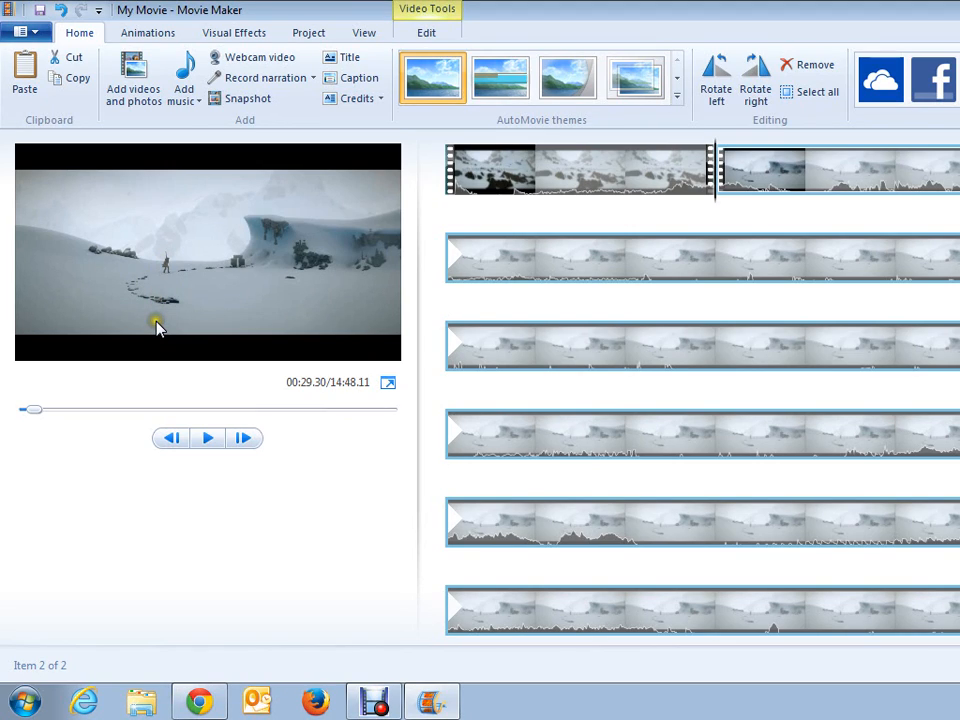
Step: Launch Microsoft PowerPoint 2010 and open the background formatting options for the first slide of the blank presentation
left_click(25, 703)
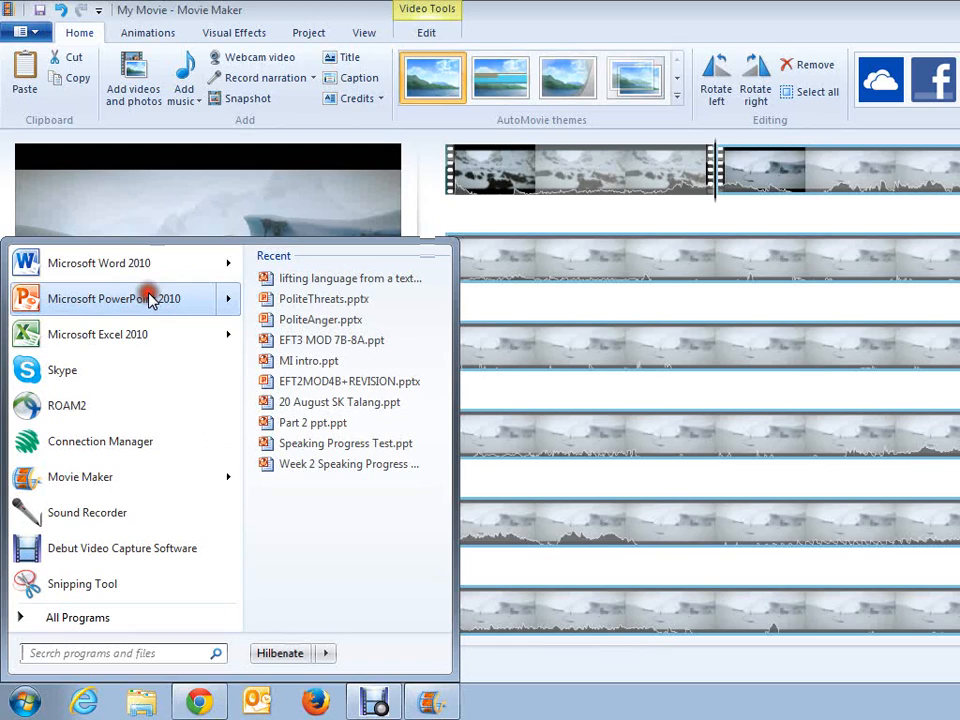
left_click(148, 300)
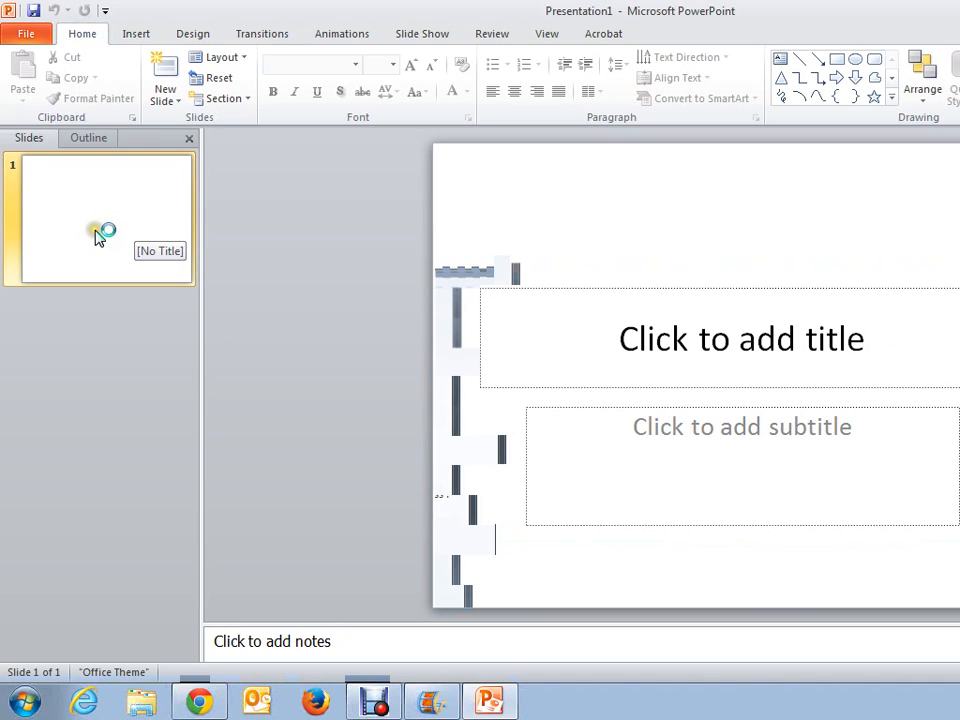
left_click(97, 235)
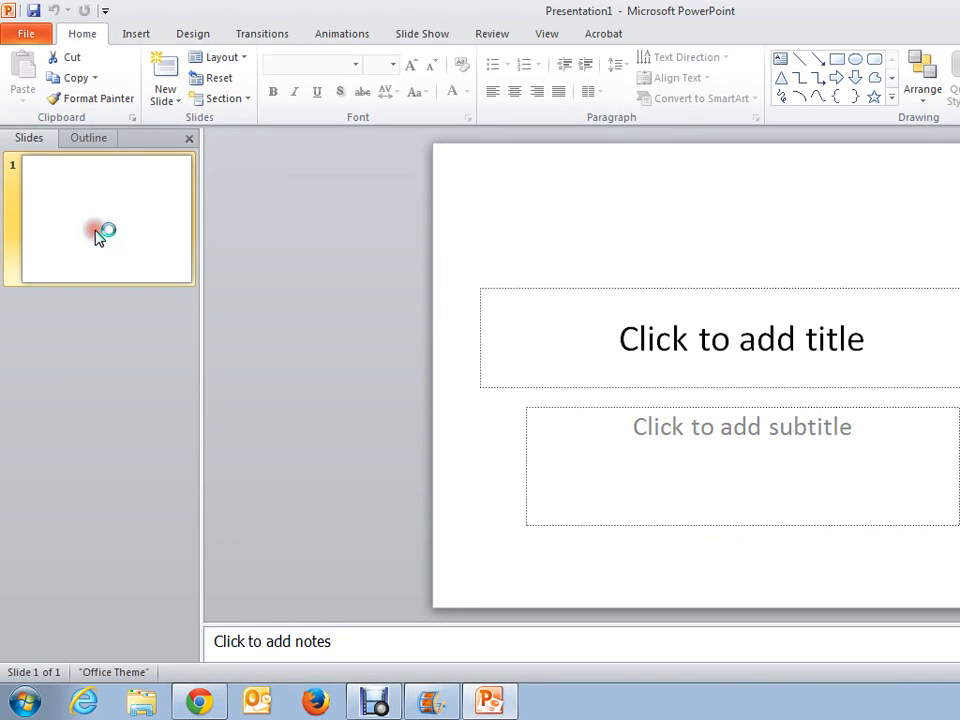
right_click(97, 235)
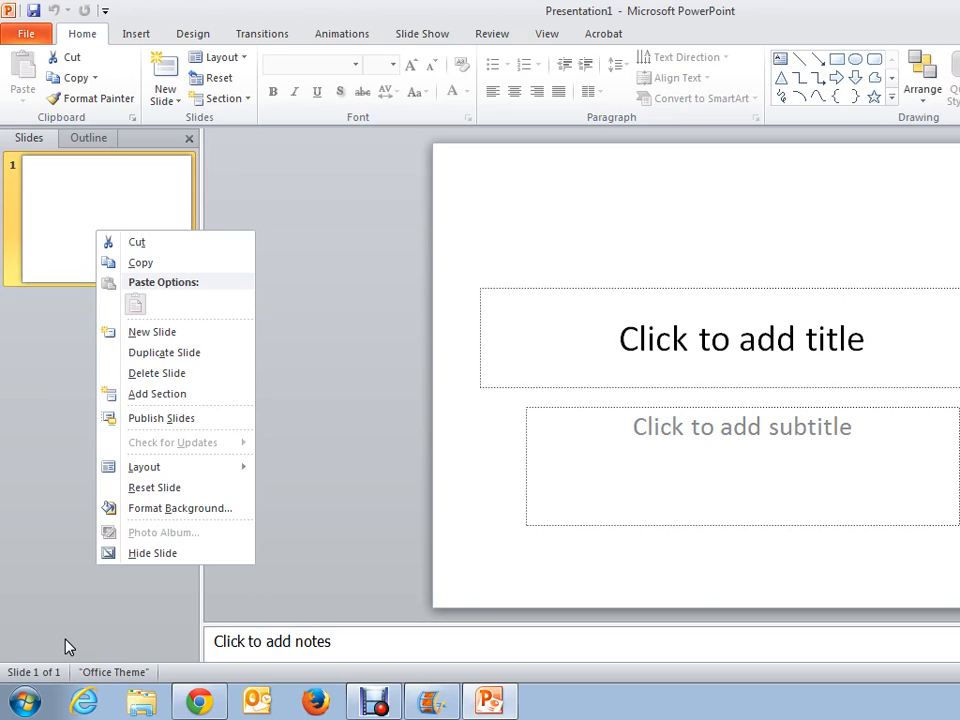
left_click(216, 510)
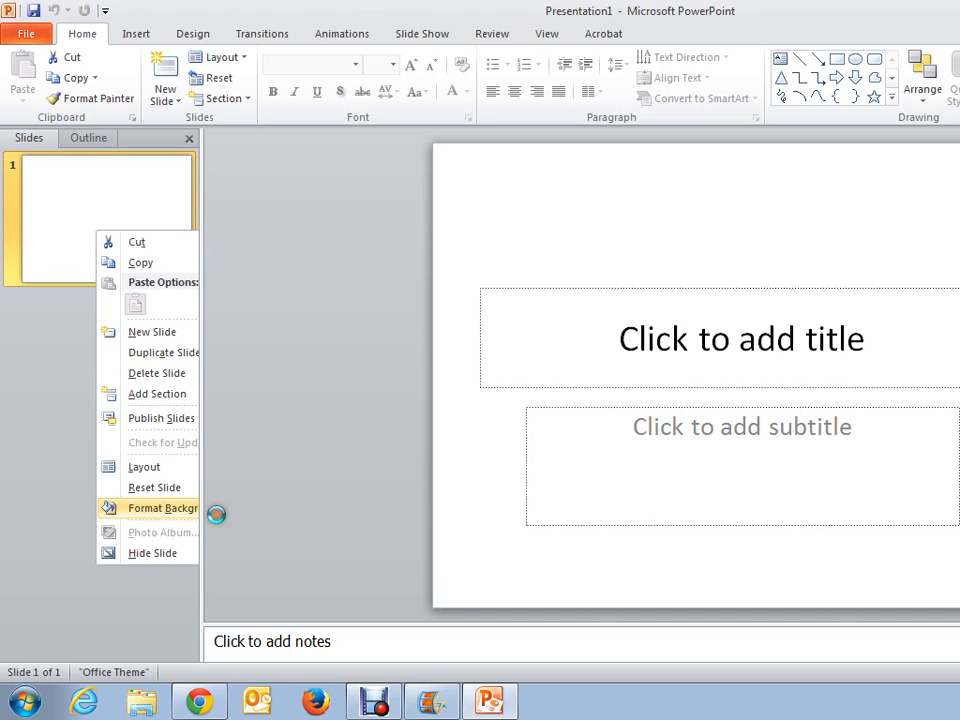
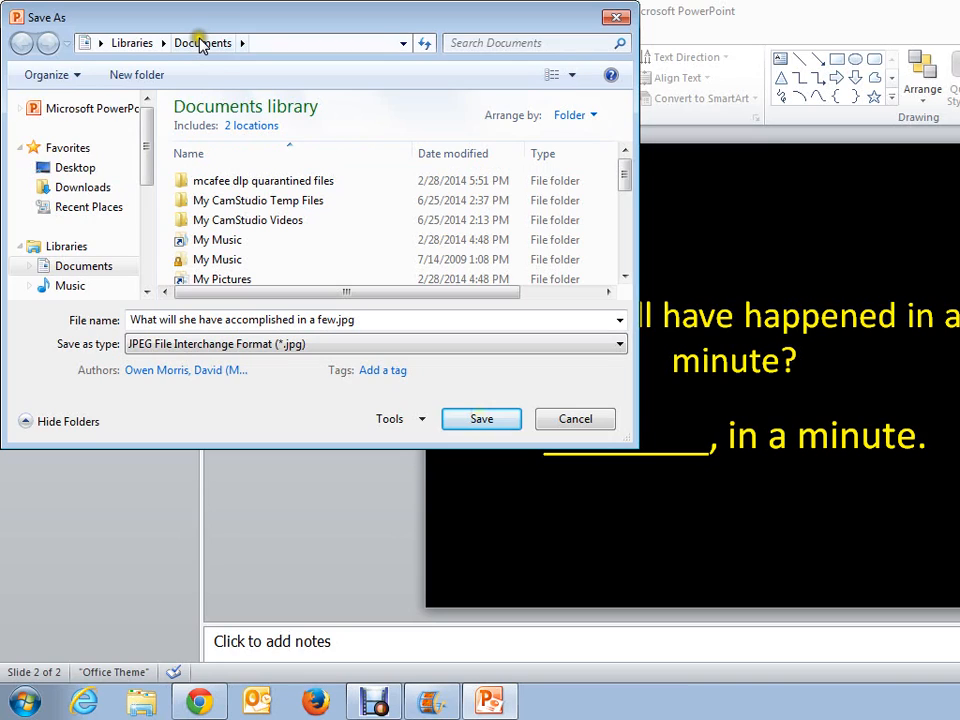
Step: Export every slide as JPEG images to the Documents library under the name "What will she have accomplished in a few"
left_click(482, 419)
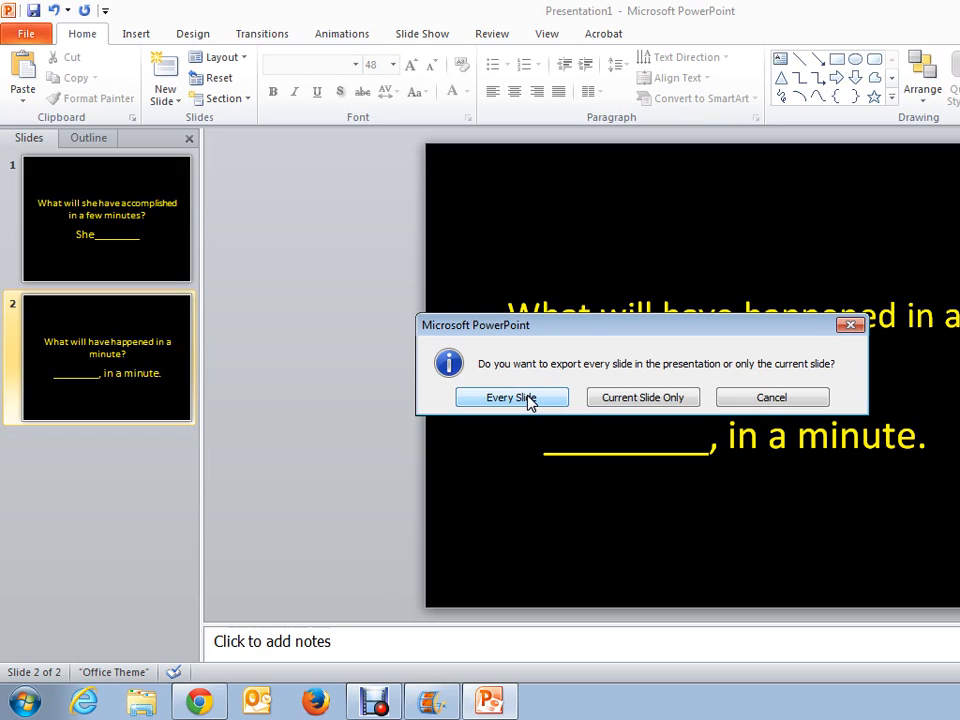
left_click(530, 399)
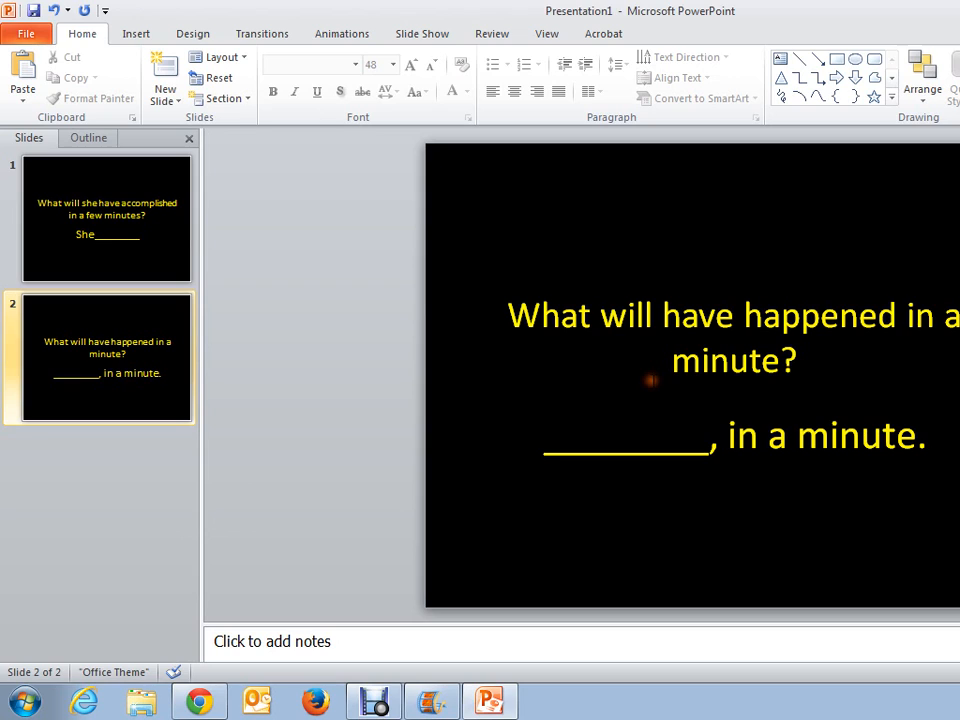
Step: Switch to Movie Maker and insert Slide1.JPG from the "What will she have accomplished in a few" folder after the first video clip
left_click(447, 707)
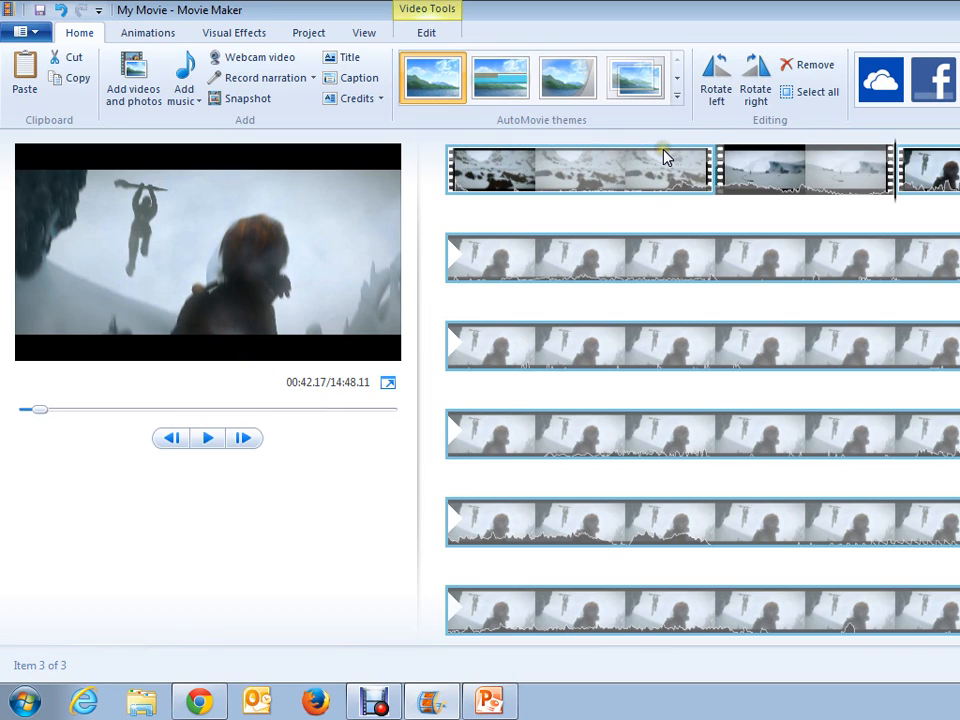
left_click(650, 180)
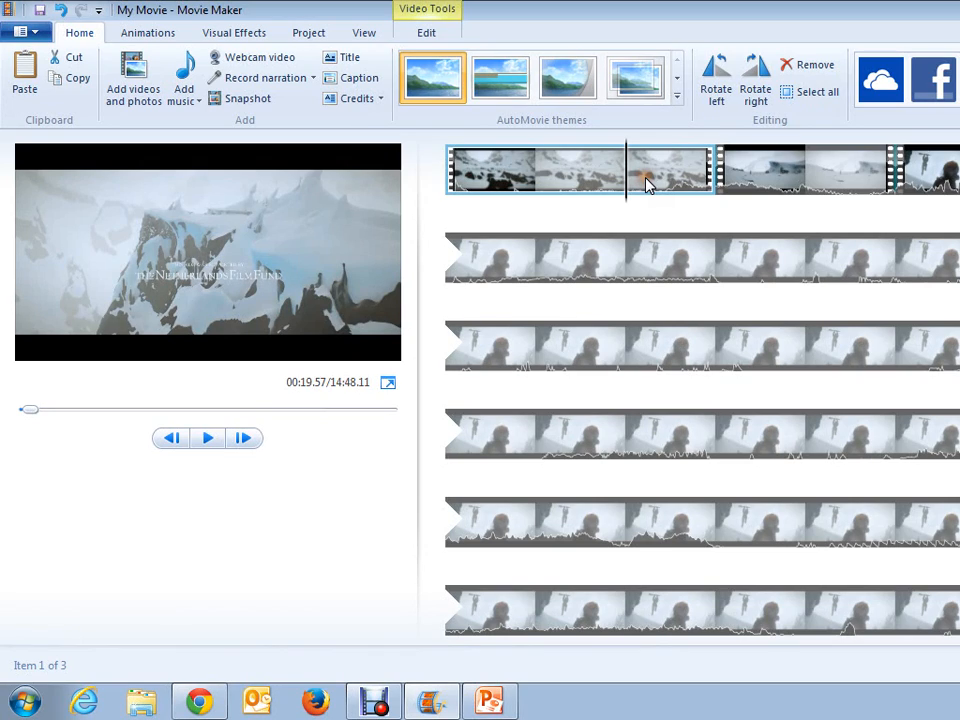
key("ctrl+i")
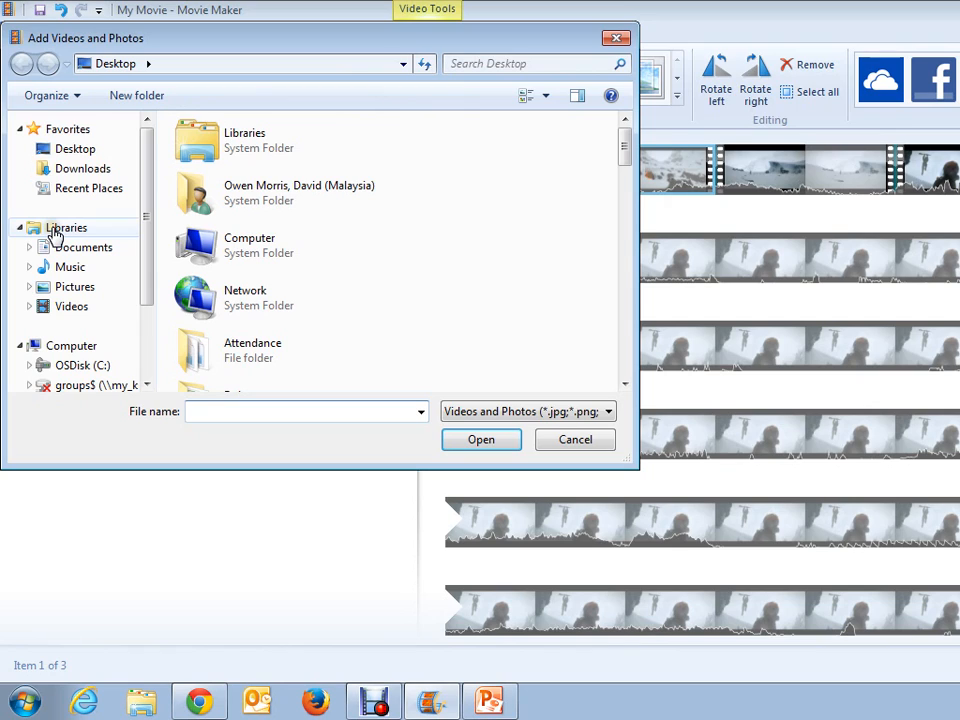
left_click(80, 247)
left_click_drag(622, 200, 620, 230)
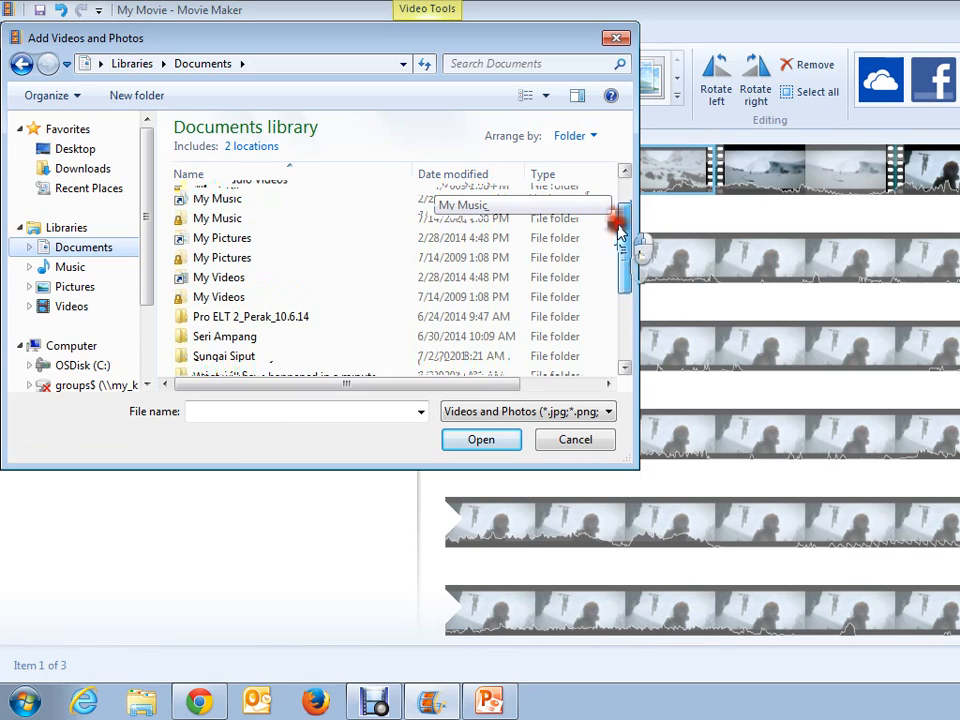
double_click(369, 317)
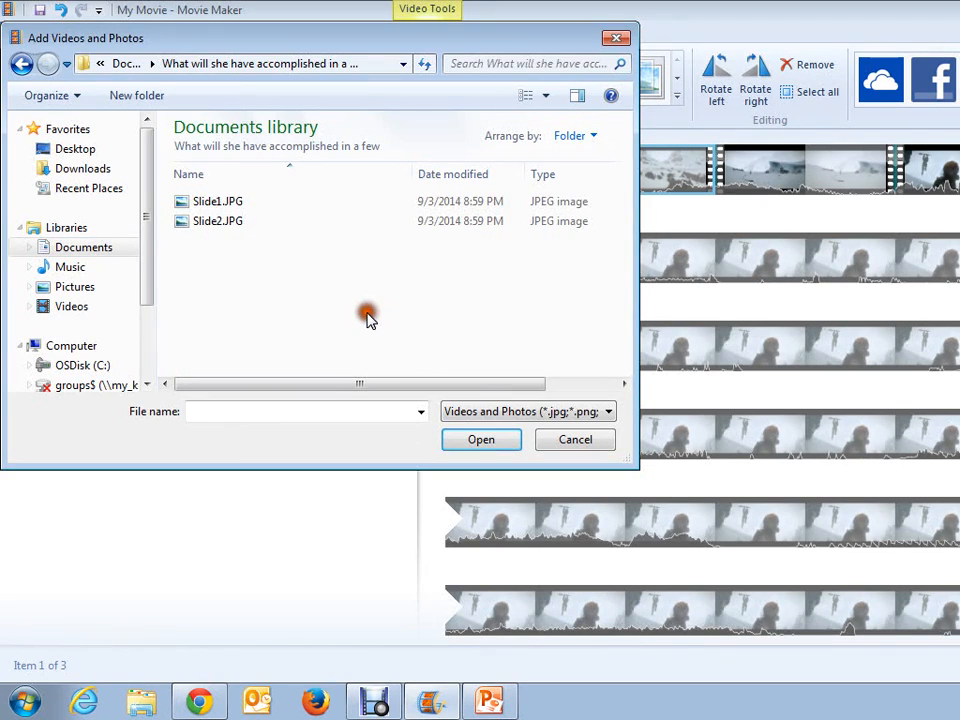
left_click(270, 205)
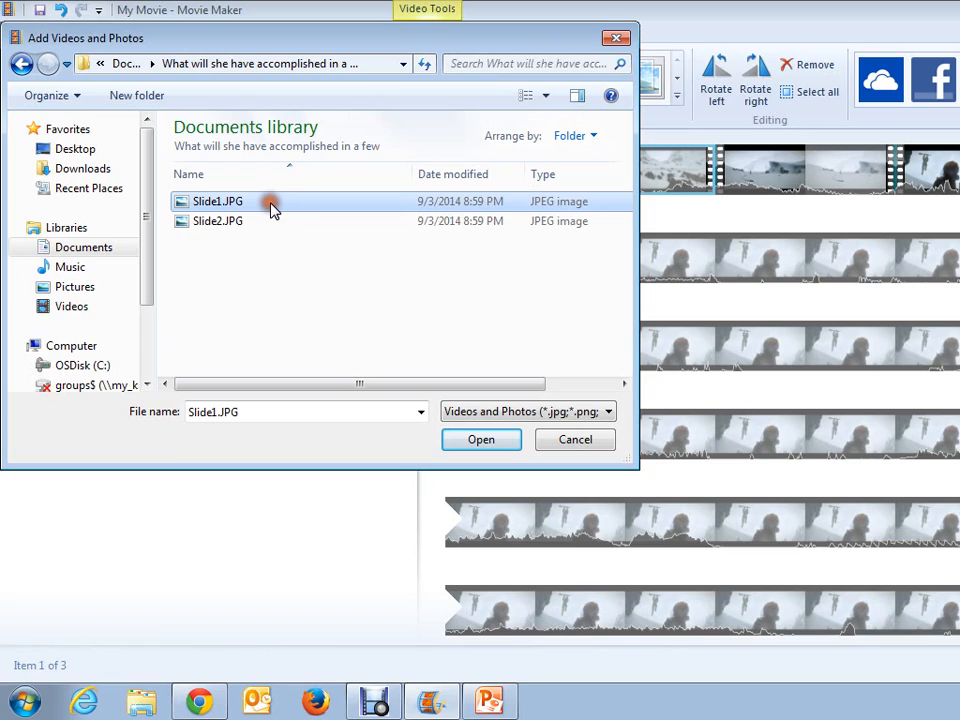
double_click(270, 205)
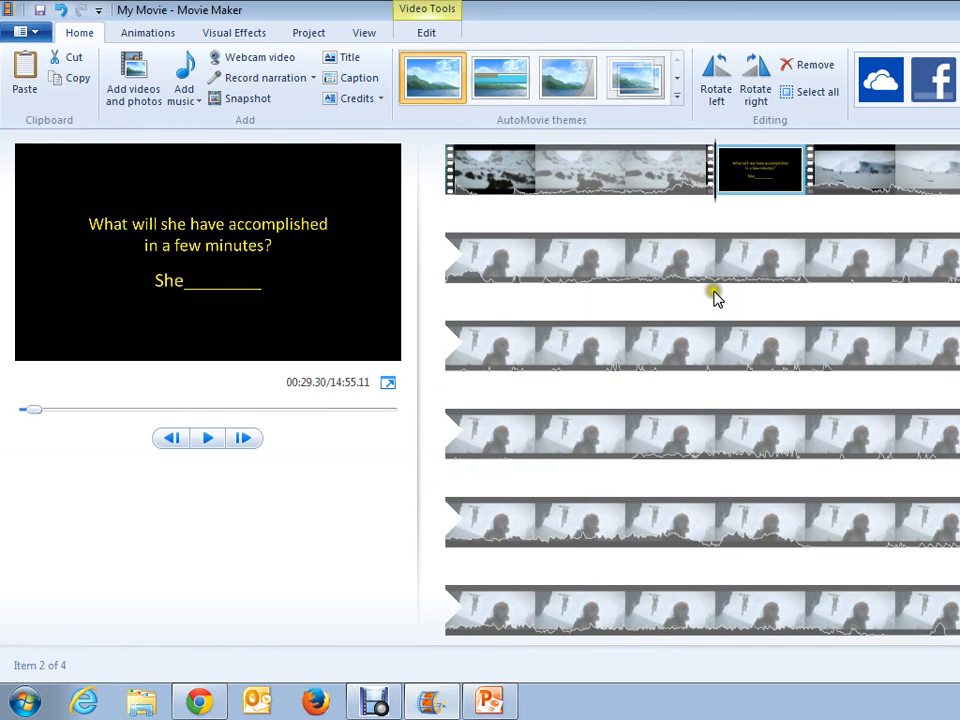
Step: Insert Slide2.JPG from the same folder after the second video clip
left_click(938, 175)
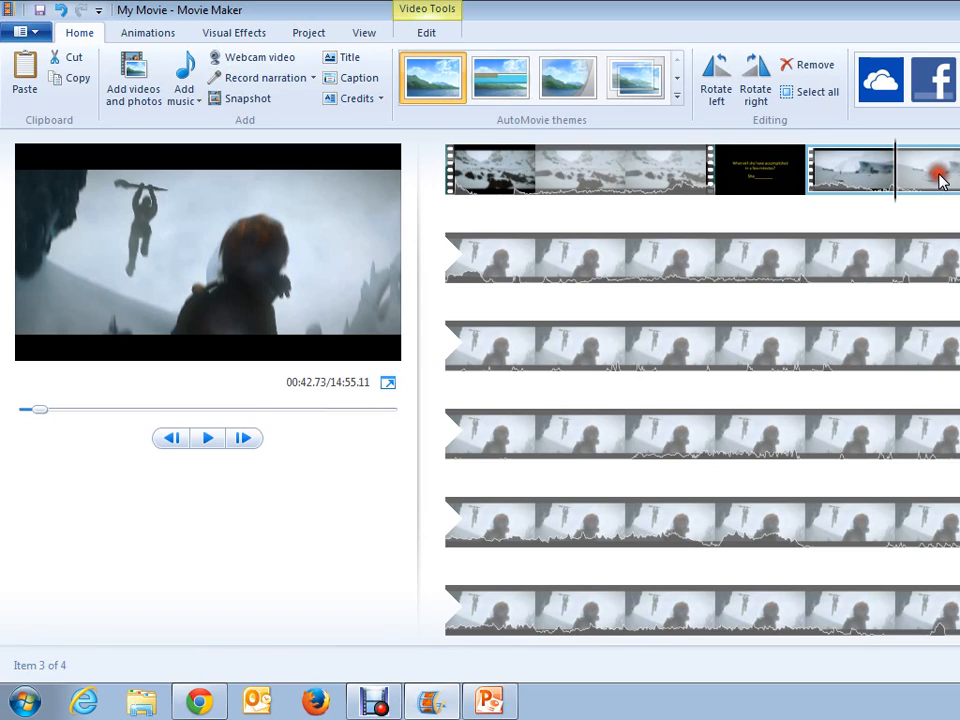
right_click(940, 178)
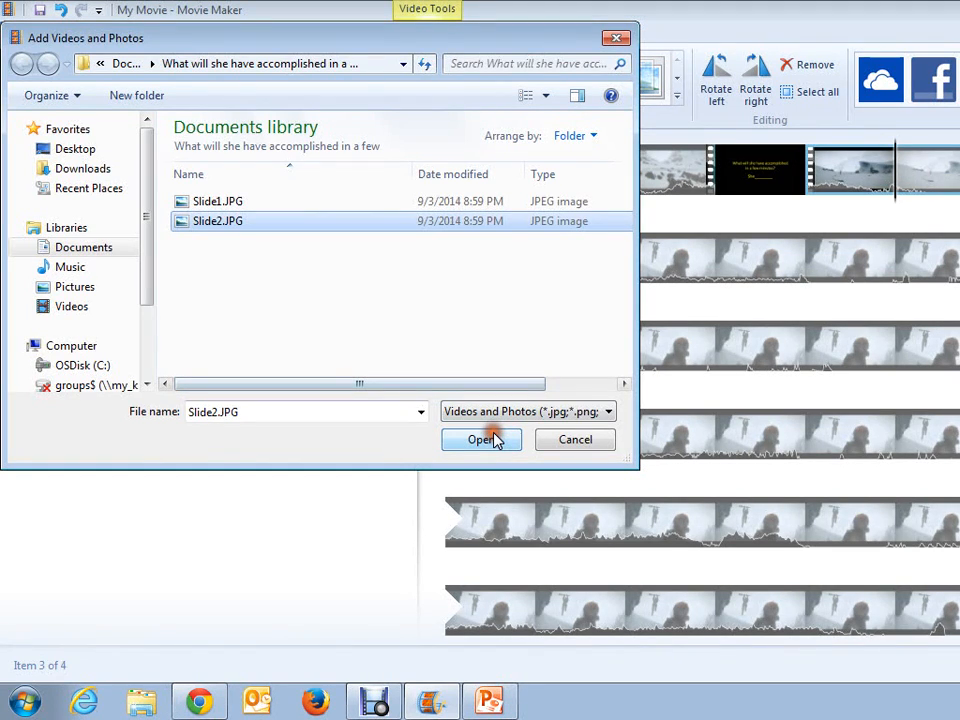
left_click(482, 439)
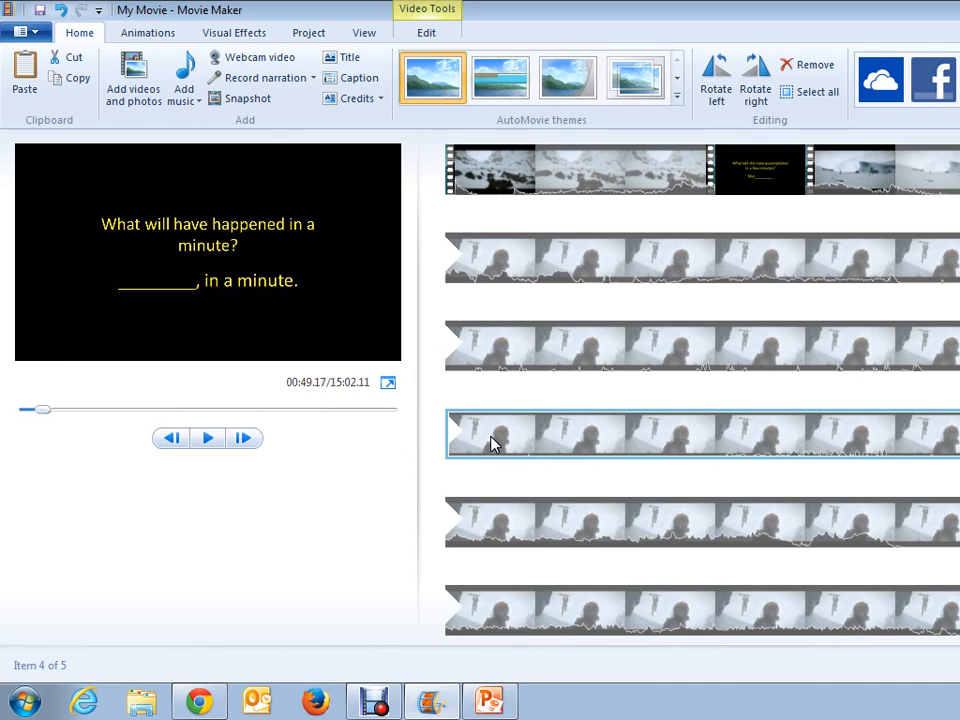
Step: Set the duration of the "What will she have accomplished in a few minutes?" image to 30.00 seconds
left_click(760, 175)
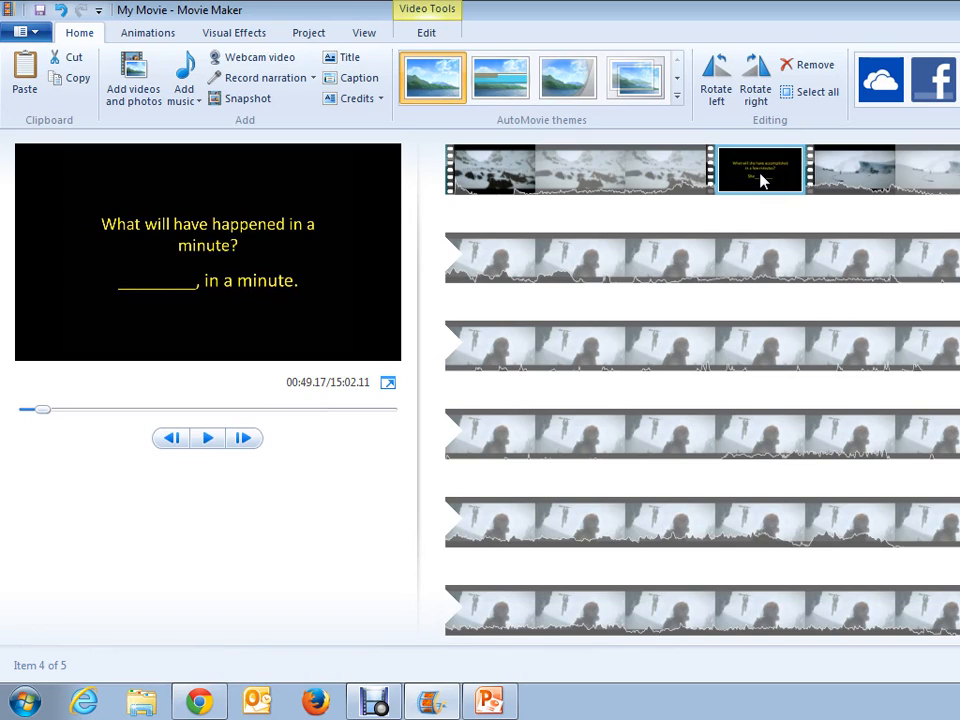
left_click(760, 178)
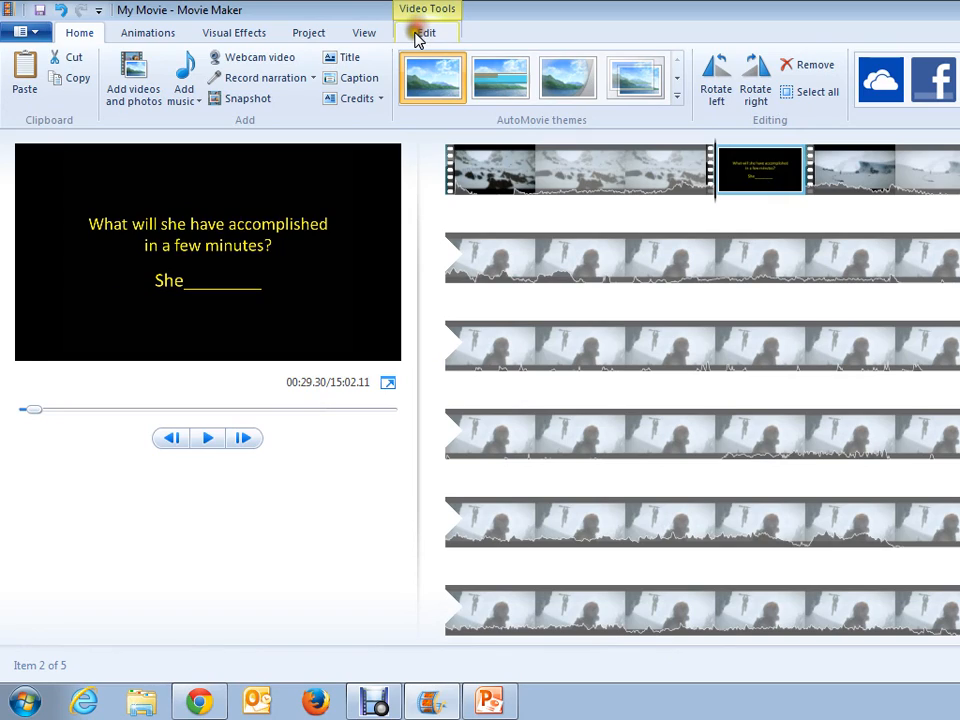
left_click(417, 34)
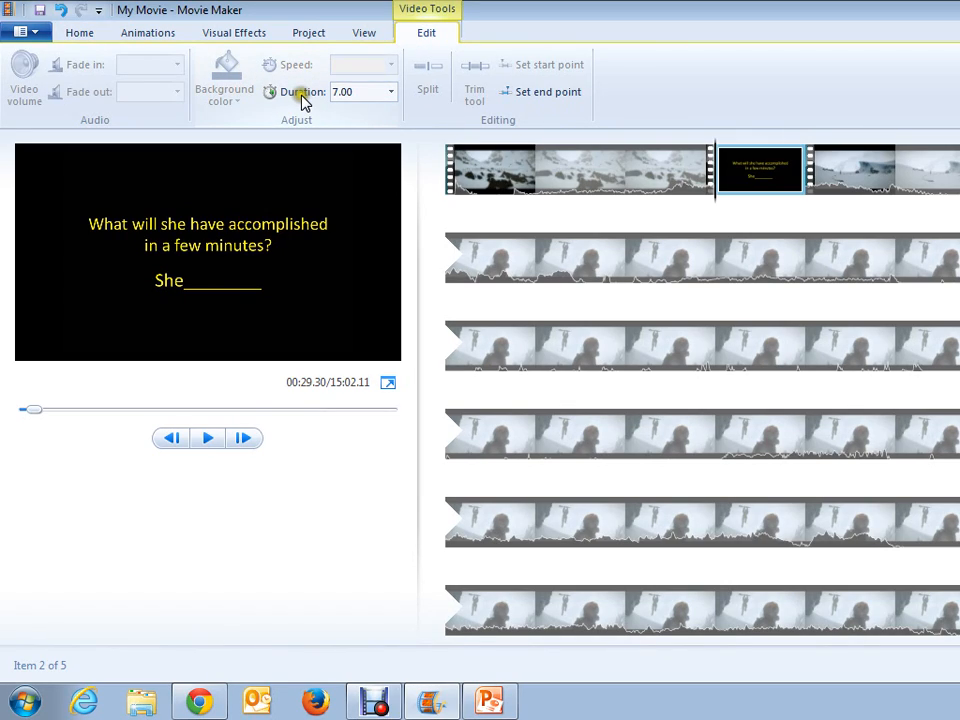
left_click(391, 91)
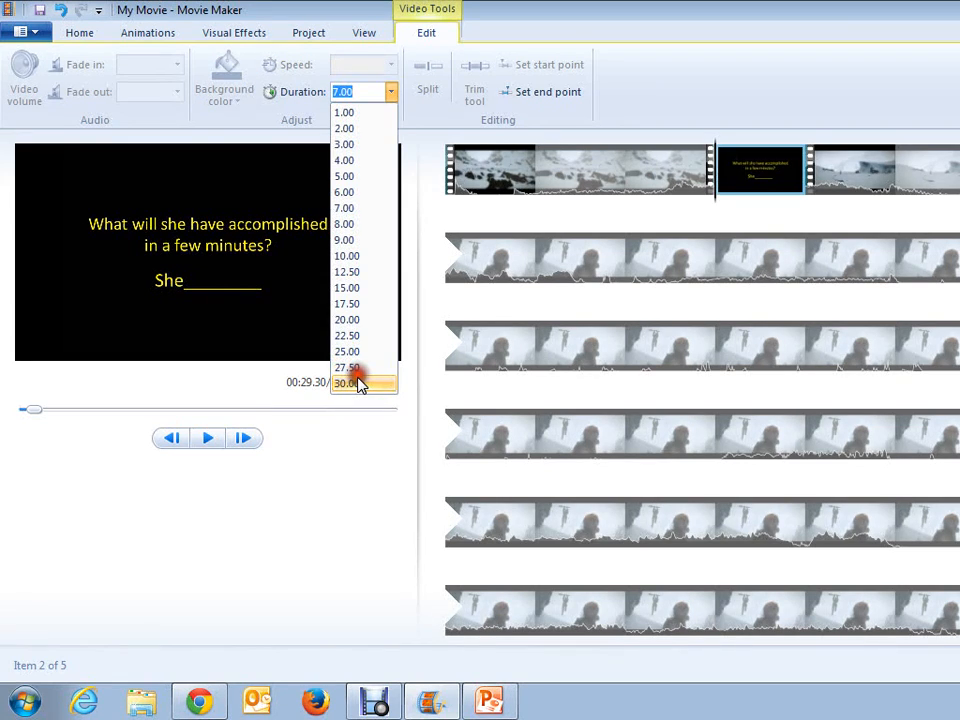
left_click(360, 380)
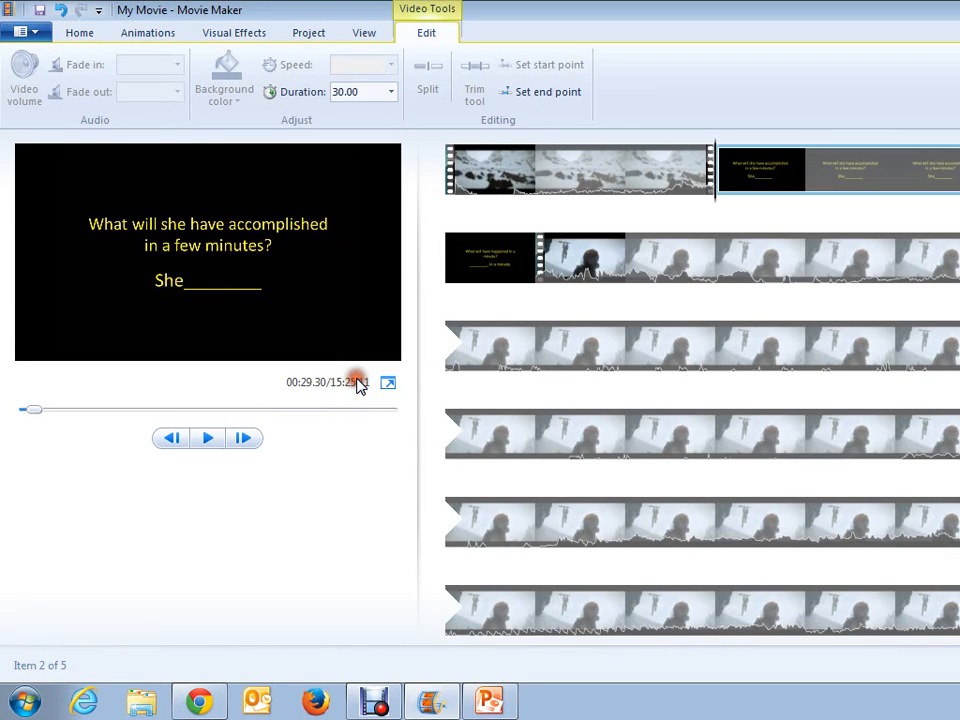
Step: Set the duration of the "What will have happened in a minute?" image to 30.00 seconds
left_click(485, 276)
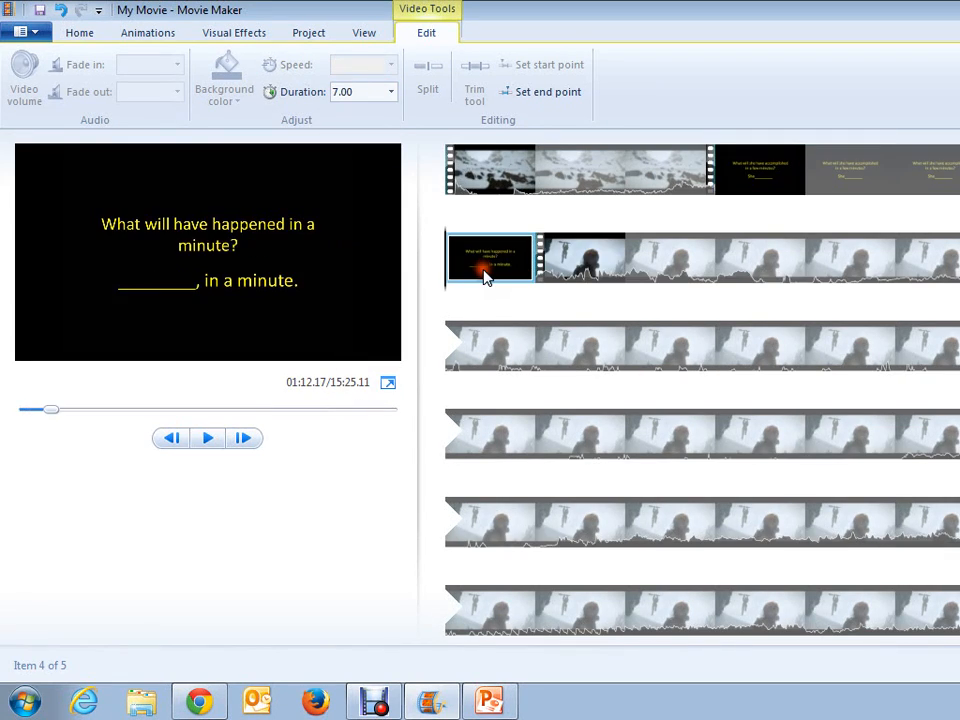
left_click(391, 92)
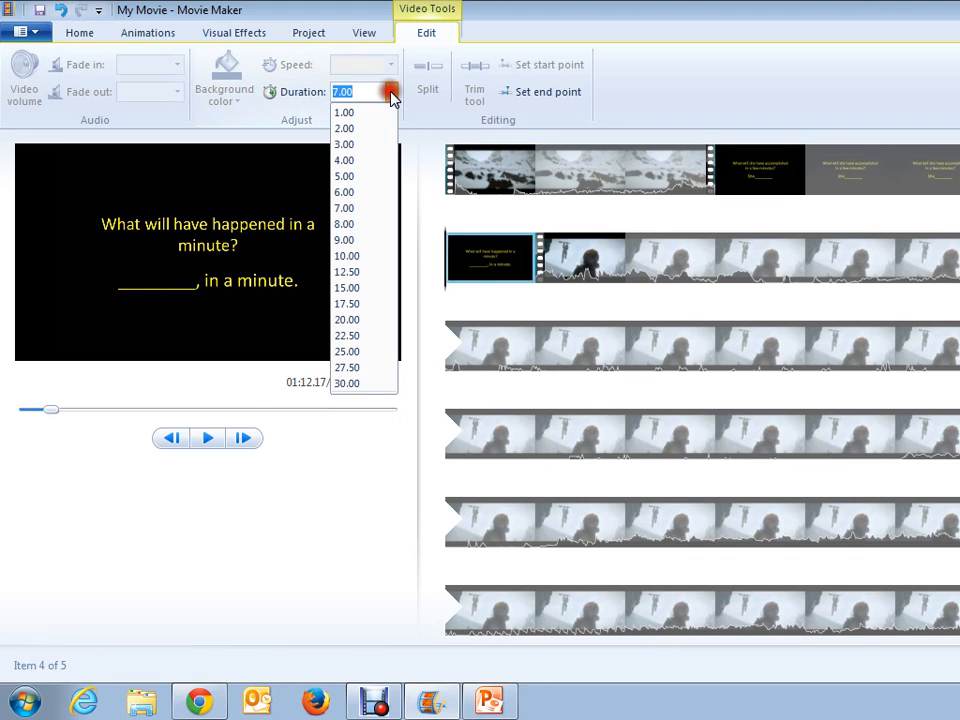
left_click(347, 383)
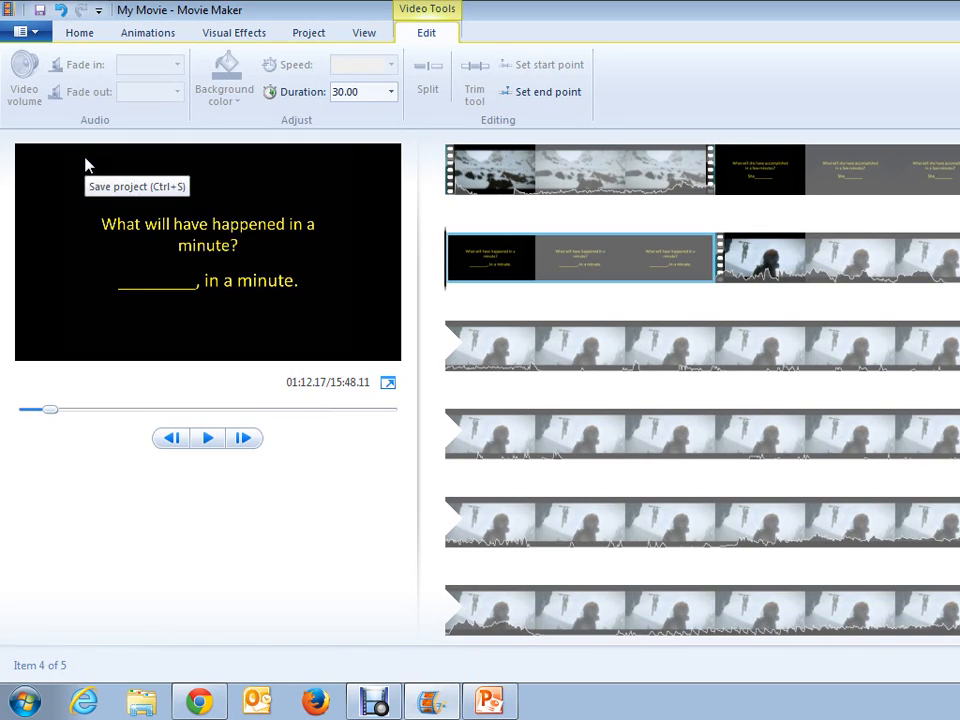
Step: Save the Movie Maker project to the Desktop under the name Tutuorial
key("ctrl+s")
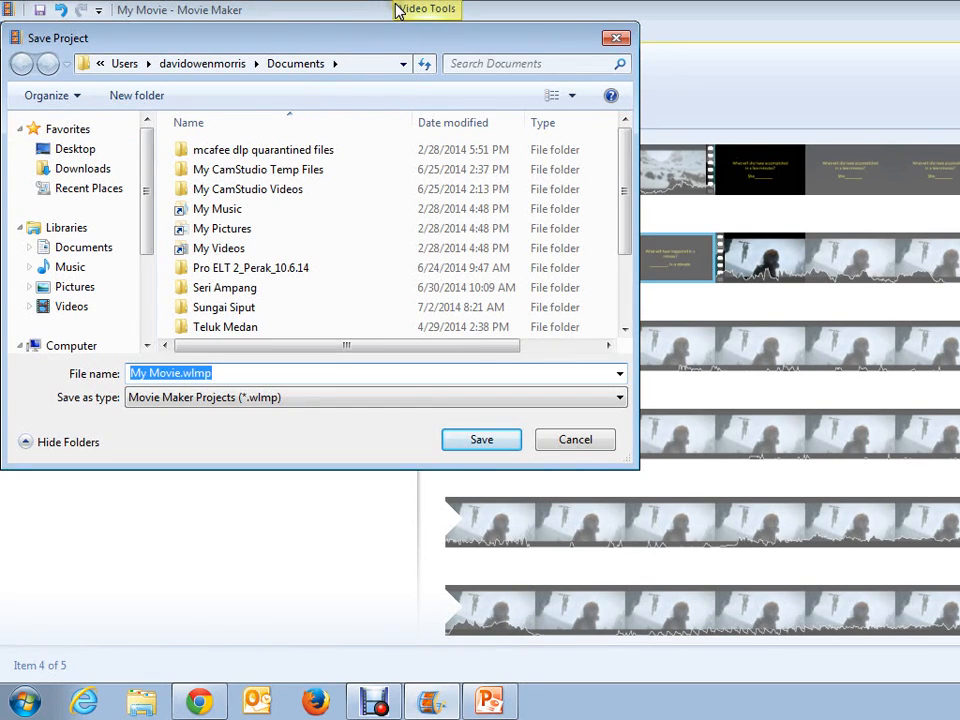
left_click(80, 149)
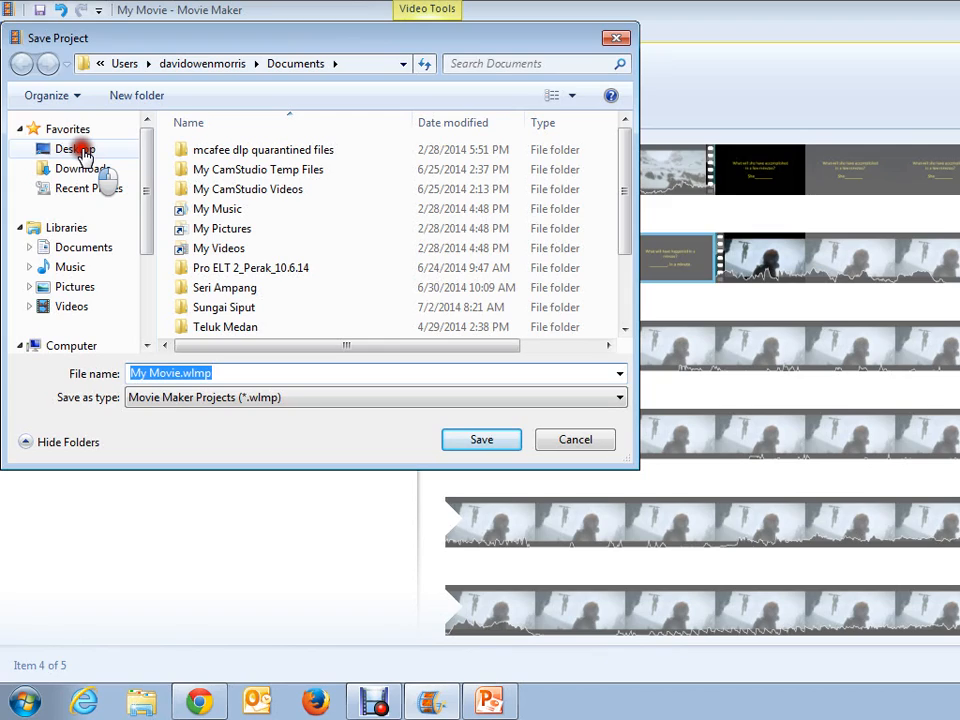
left_click(225, 378)
type("T")
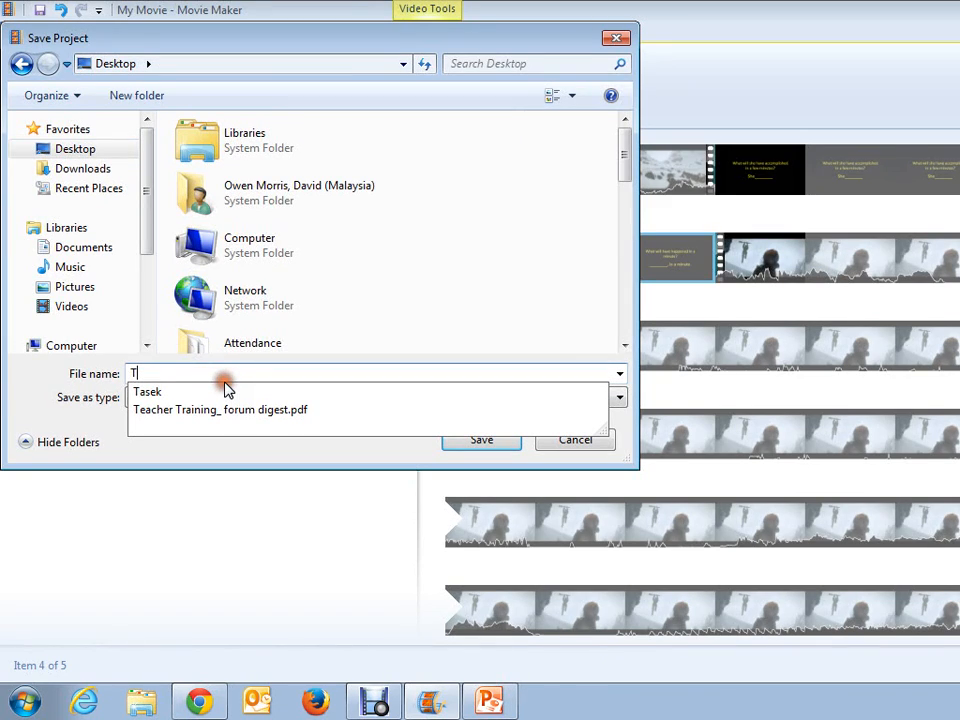
type("utuorial")
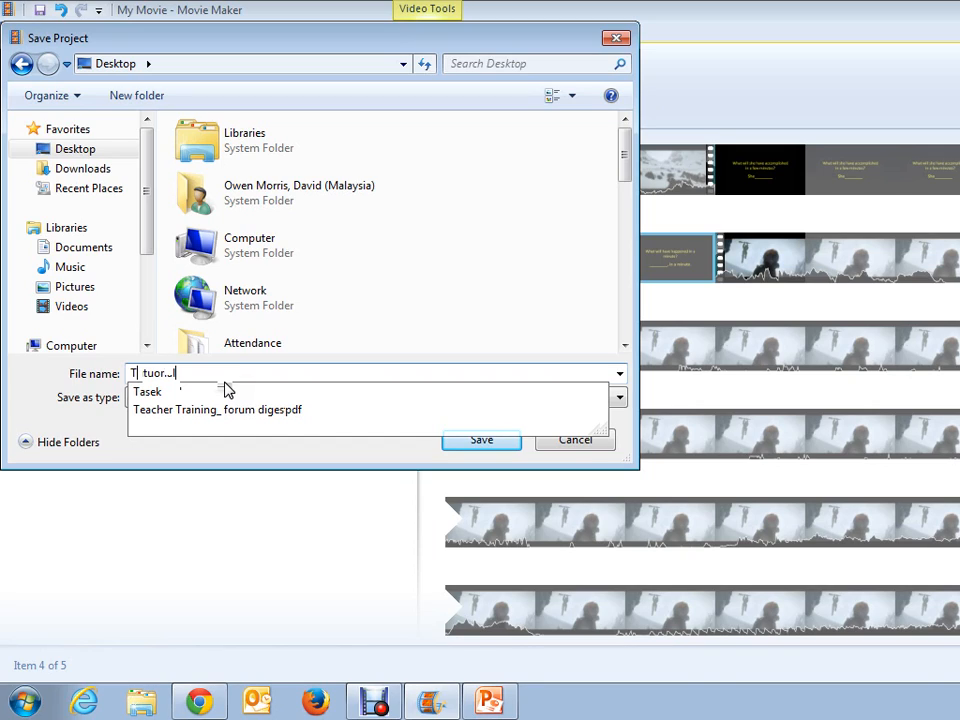
left_click(495, 446)
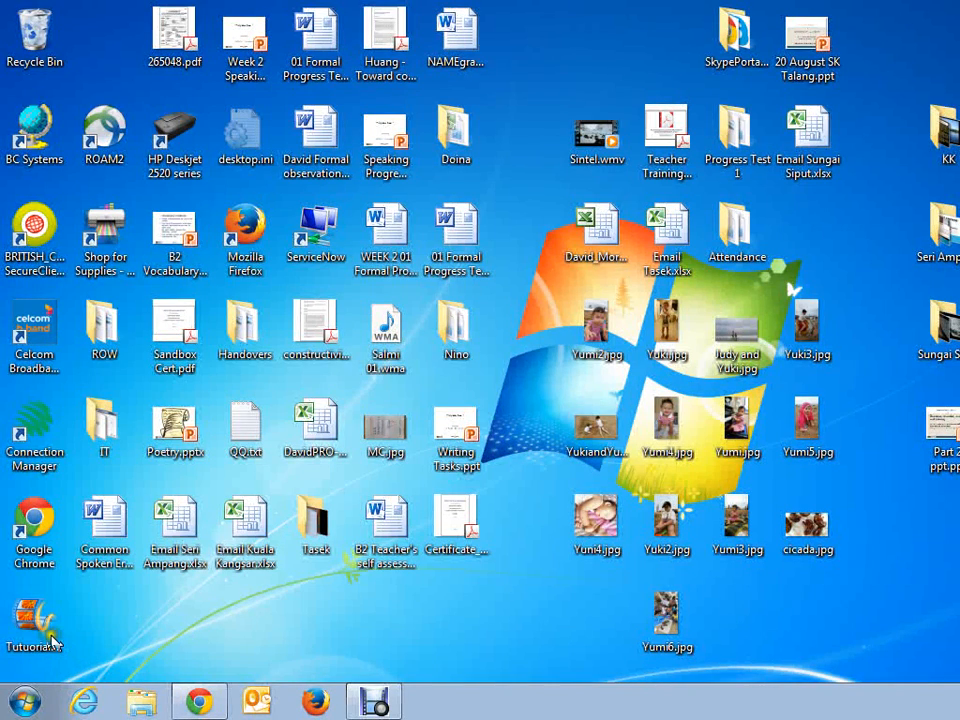
Step: Reopen the project Tutuorial.wlmp from the Desktop and preview both question slides in the storyboard
left_click(22, 625)
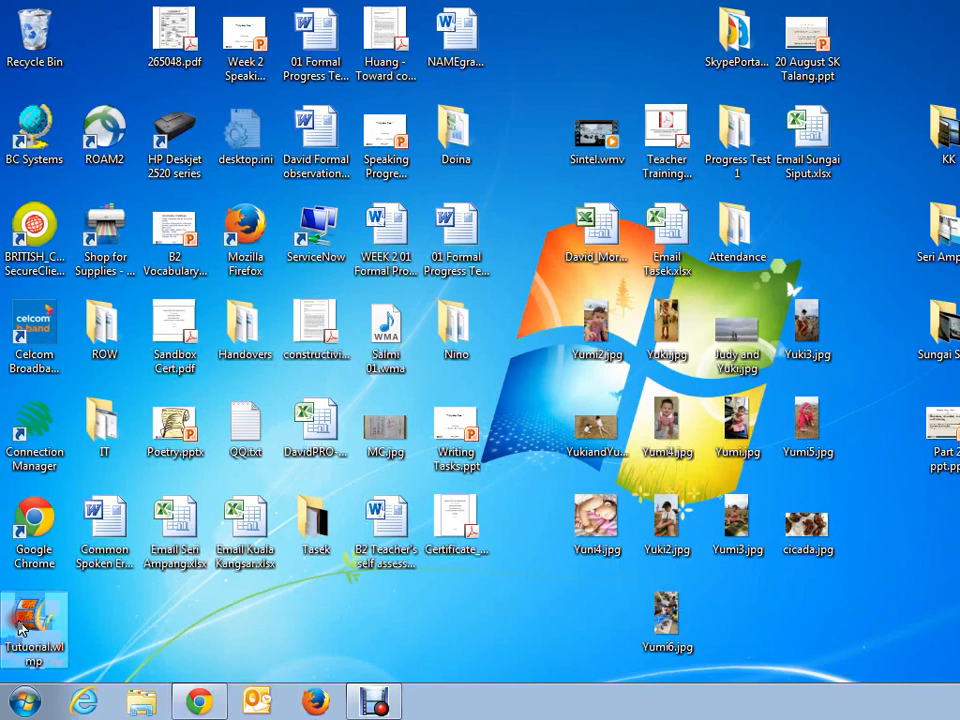
double_click(22, 625)
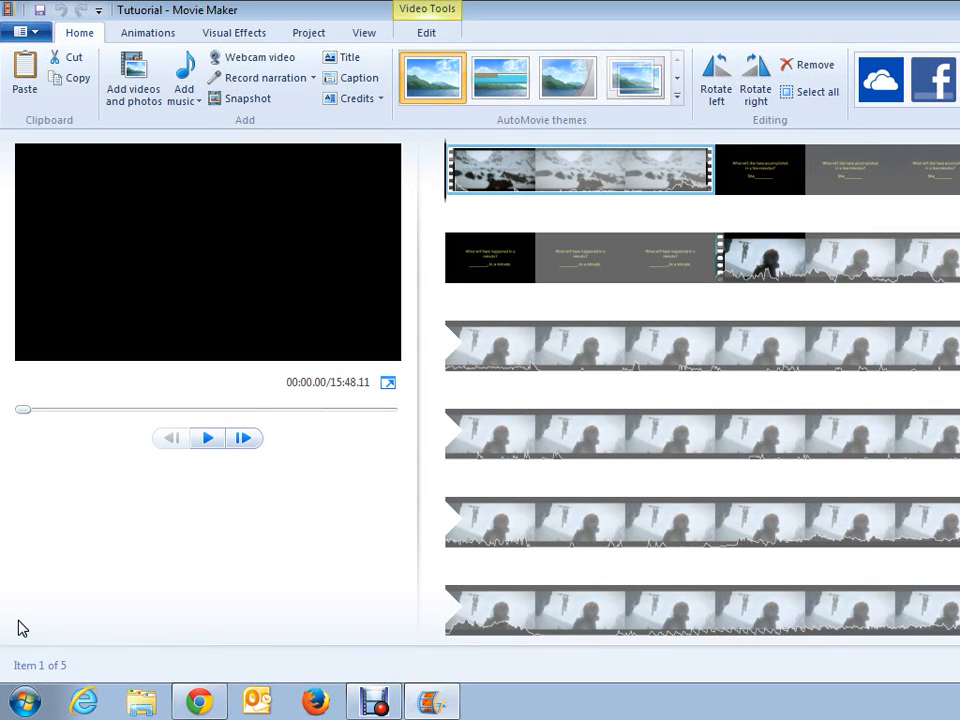
left_click(786, 176)
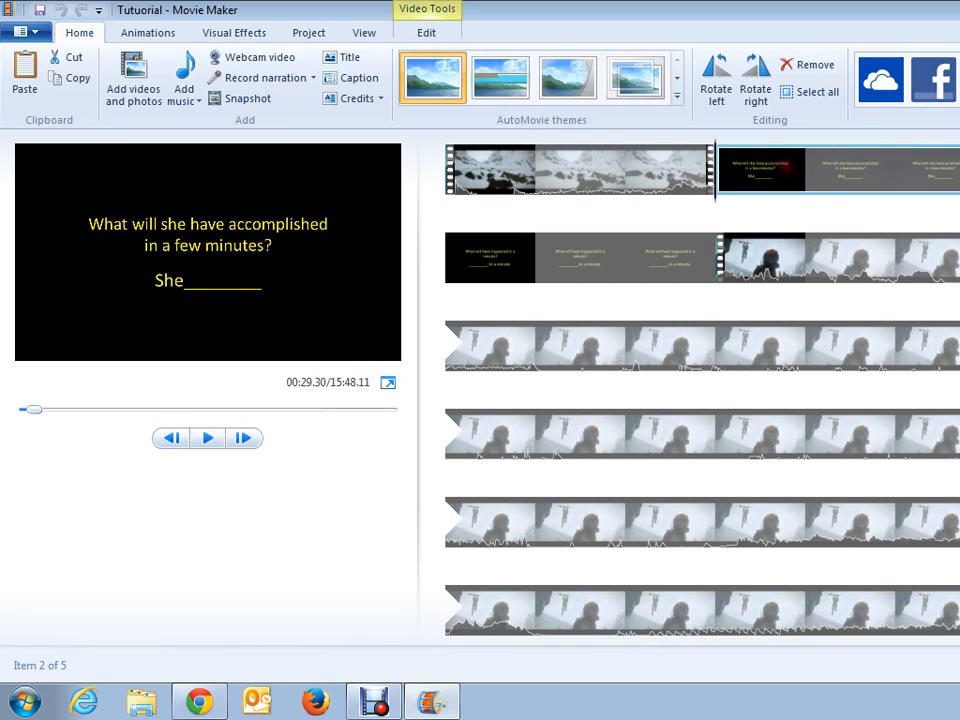
left_click(624, 260)
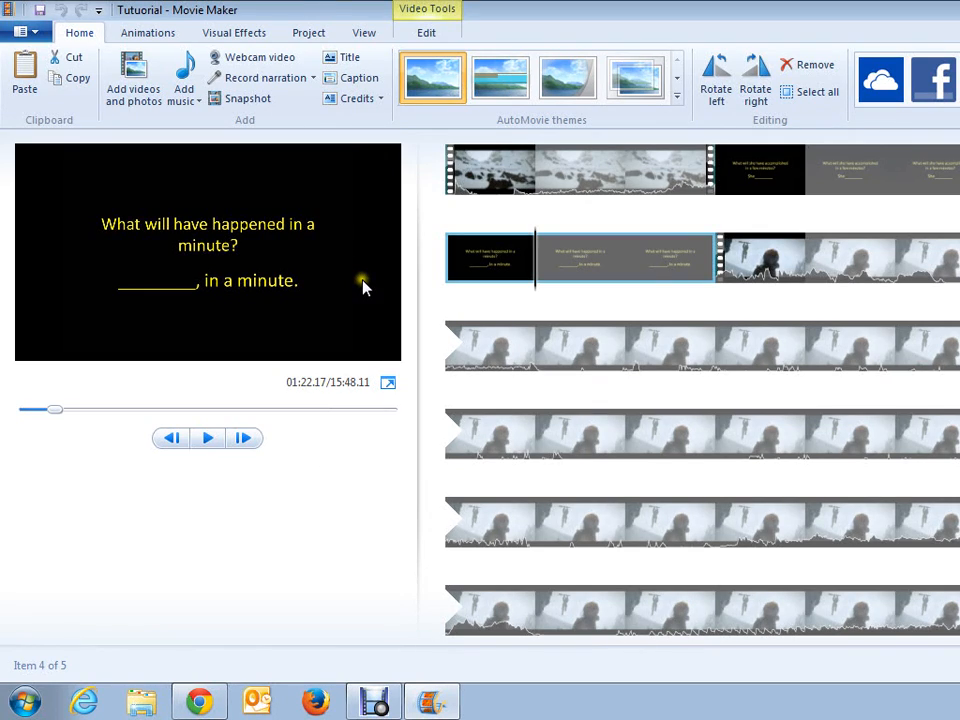
Step: Export the movie to the Desktop as Tutuorial.wmv, using the Windows Media Video File format
left_click(367, 215)
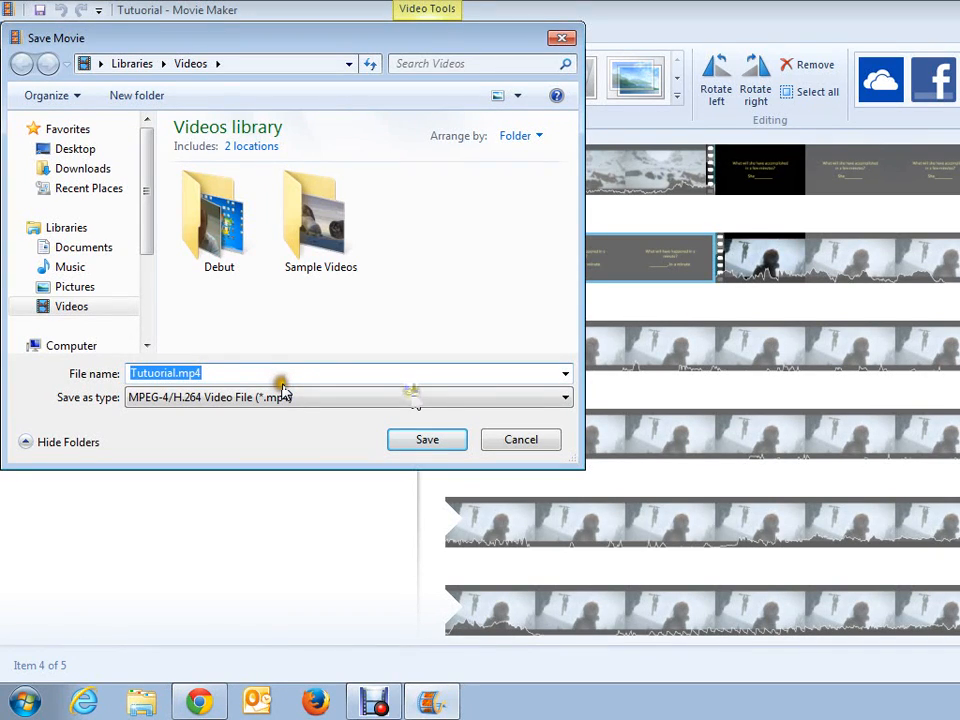
left_click(69, 151)
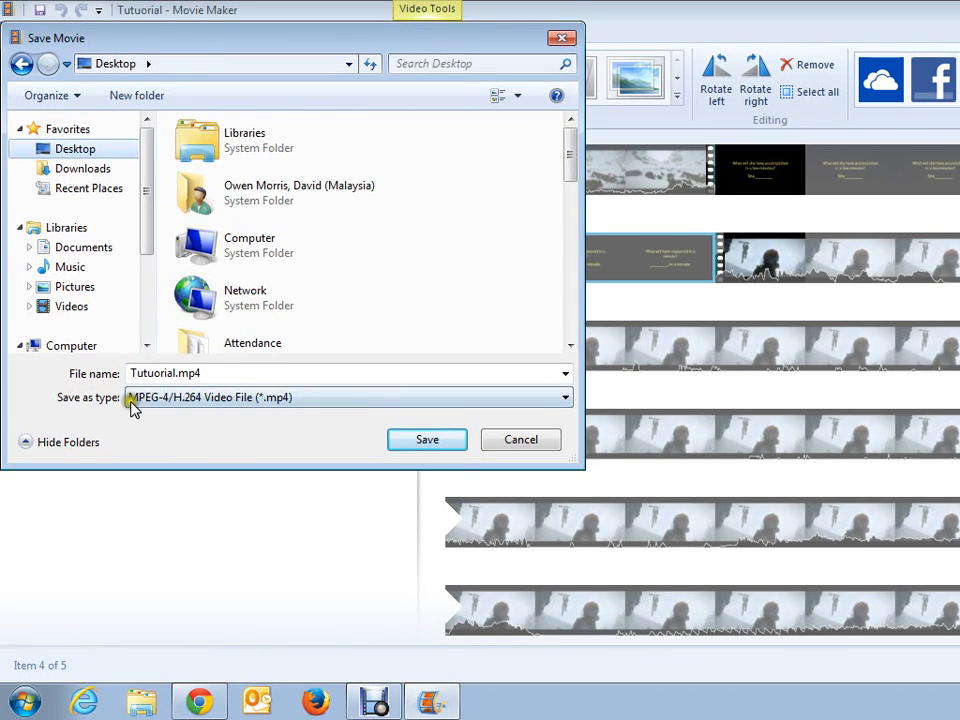
left_click(364, 398)
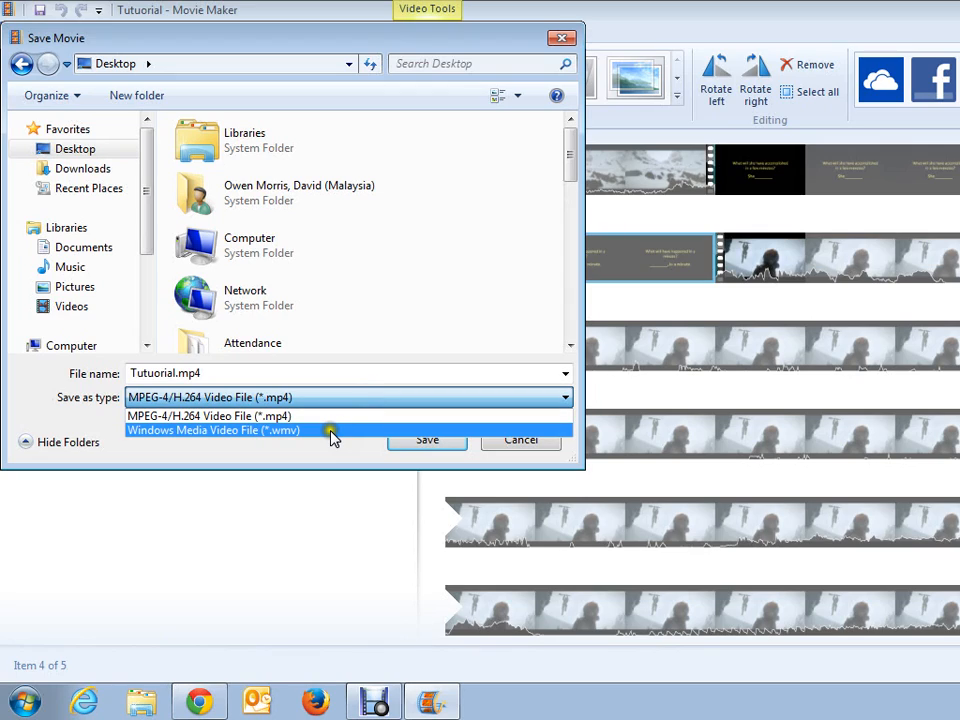
left_click(333, 431)
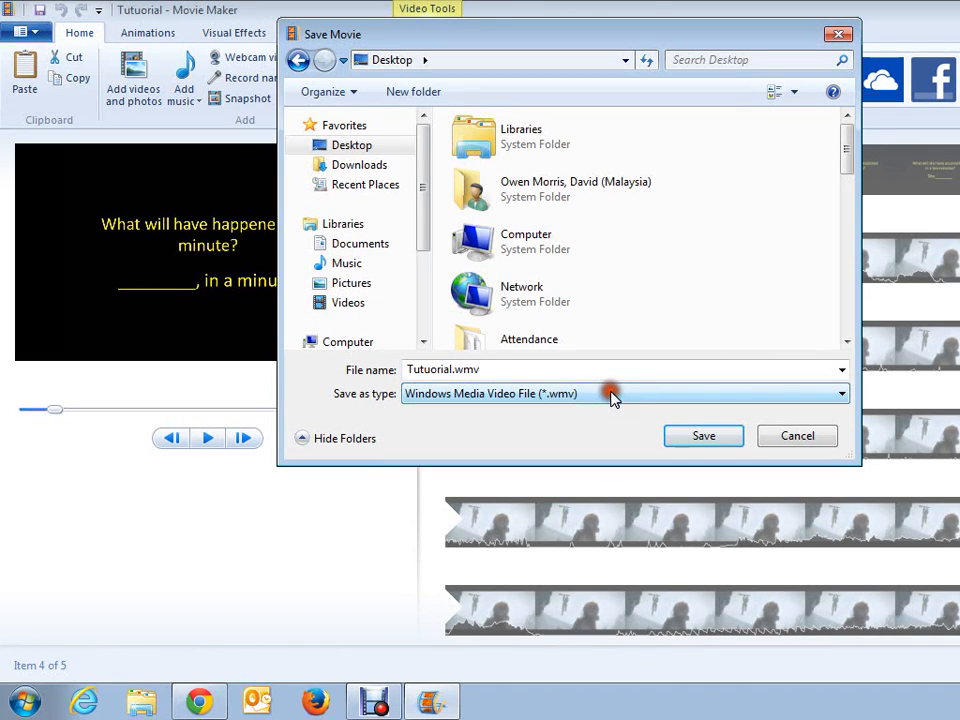
left_click(713, 437)
left_click(706, 437)
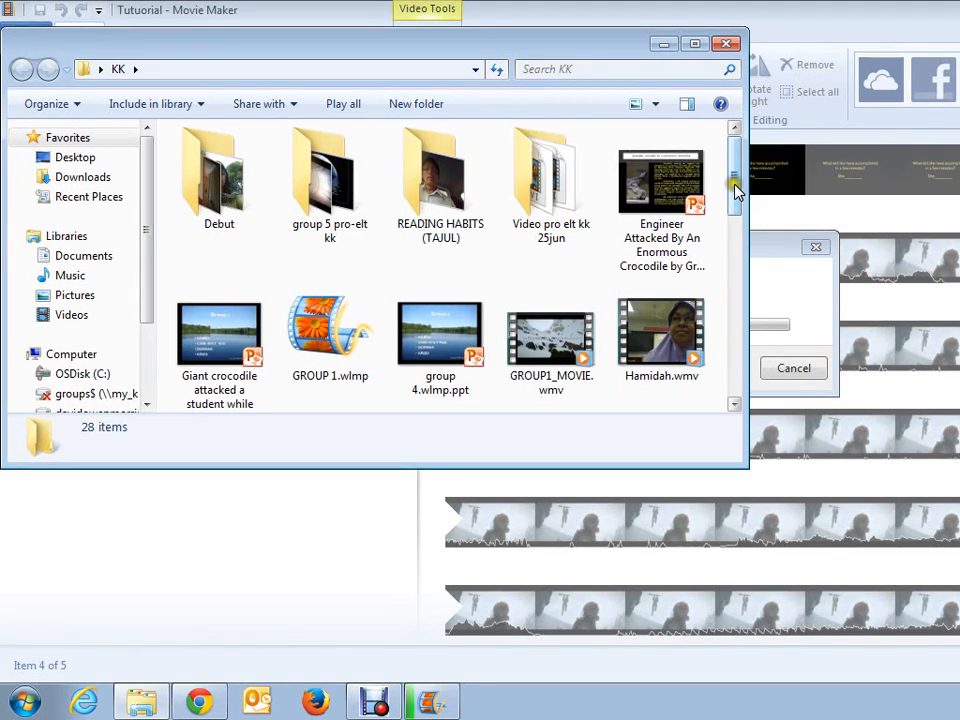
Step: Find "pro elt video cloze GROUP 3 KK.wmv" in the KK folder and play it full screen
left_click_drag(735, 190, 739, 275)
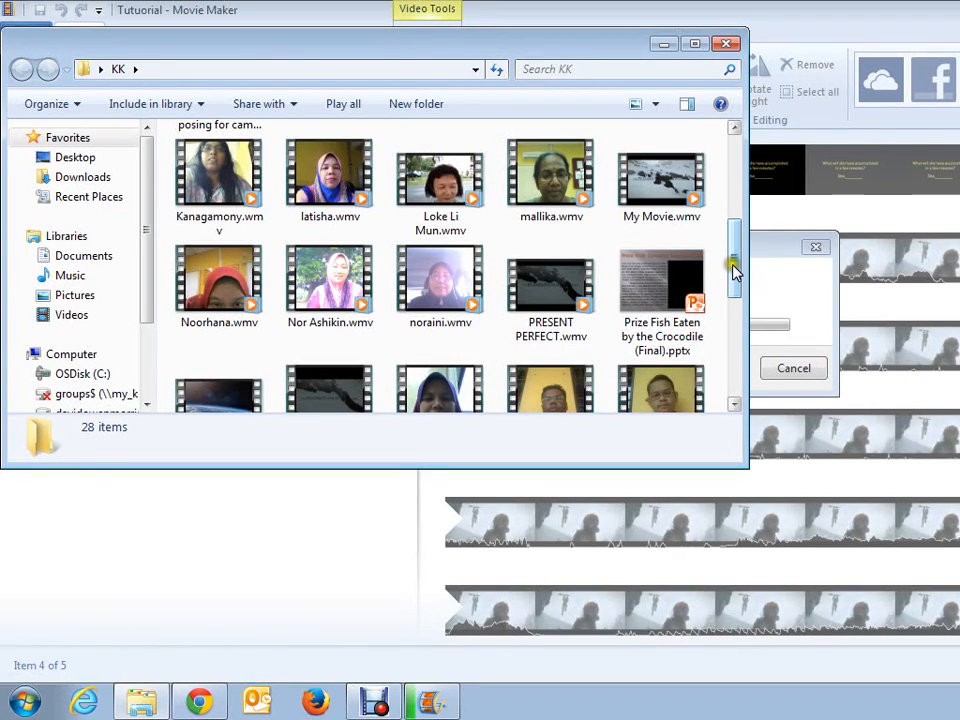
left_click_drag(735, 270, 735, 308)
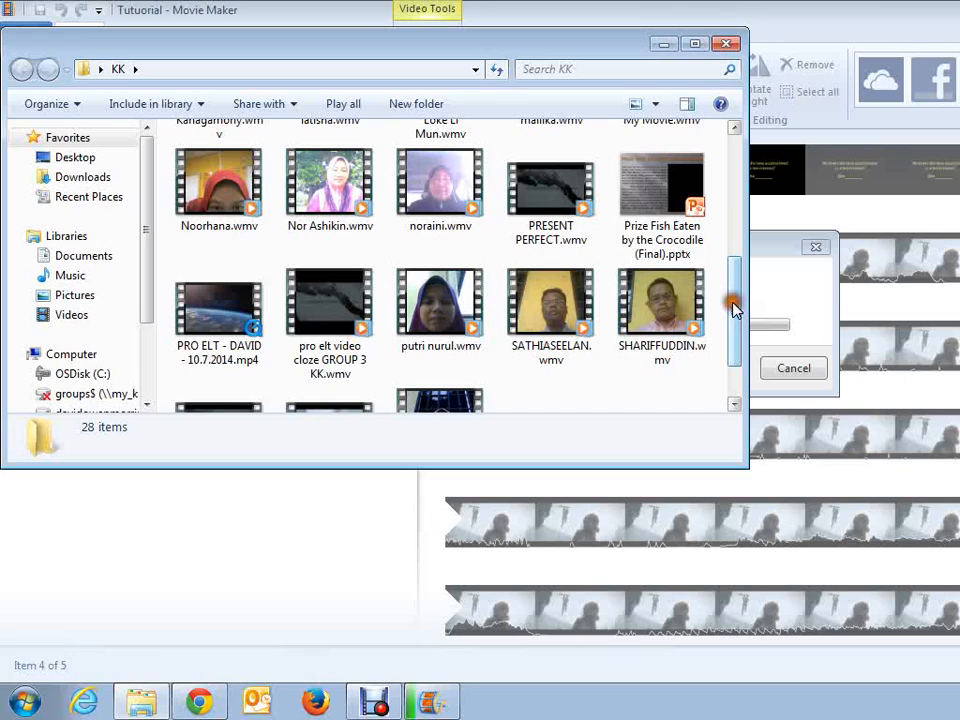
left_click(323, 328)
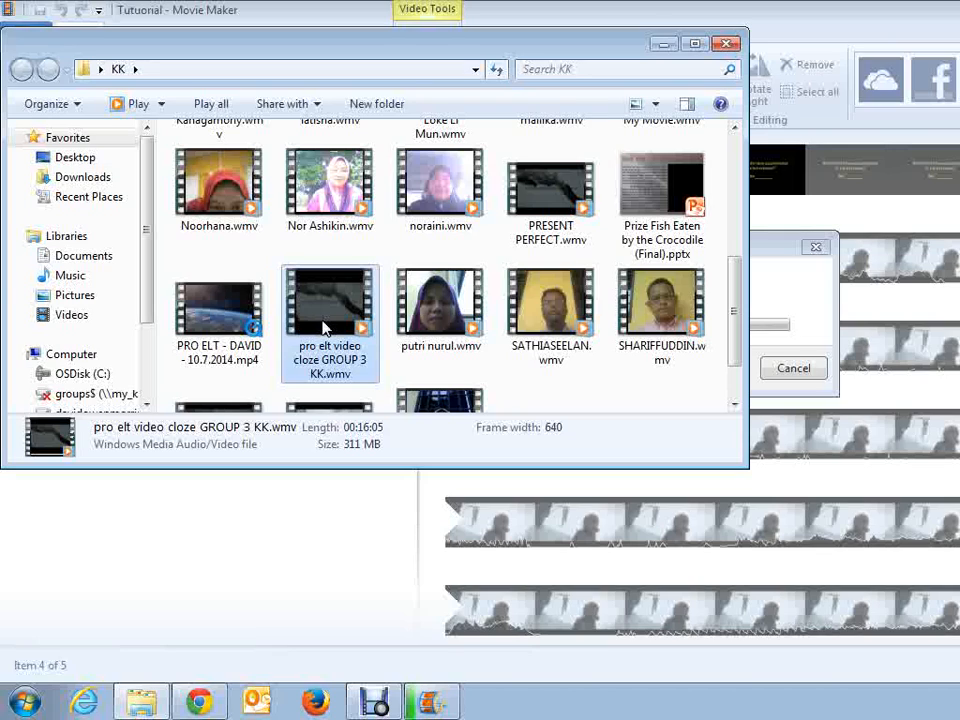
double_click(323, 328)
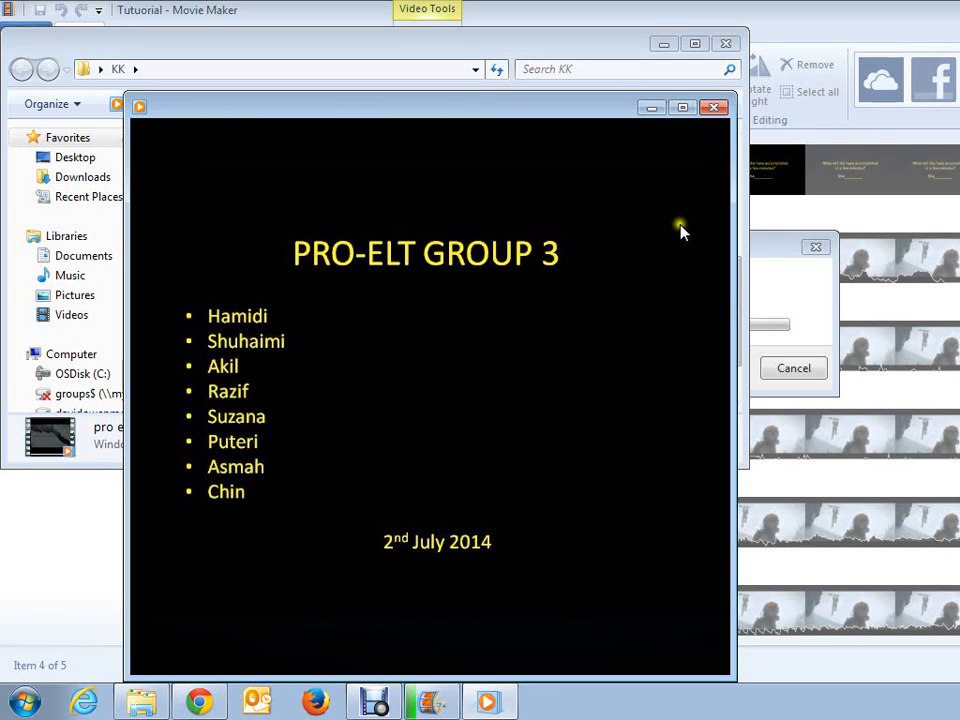
double_click(705, 667)
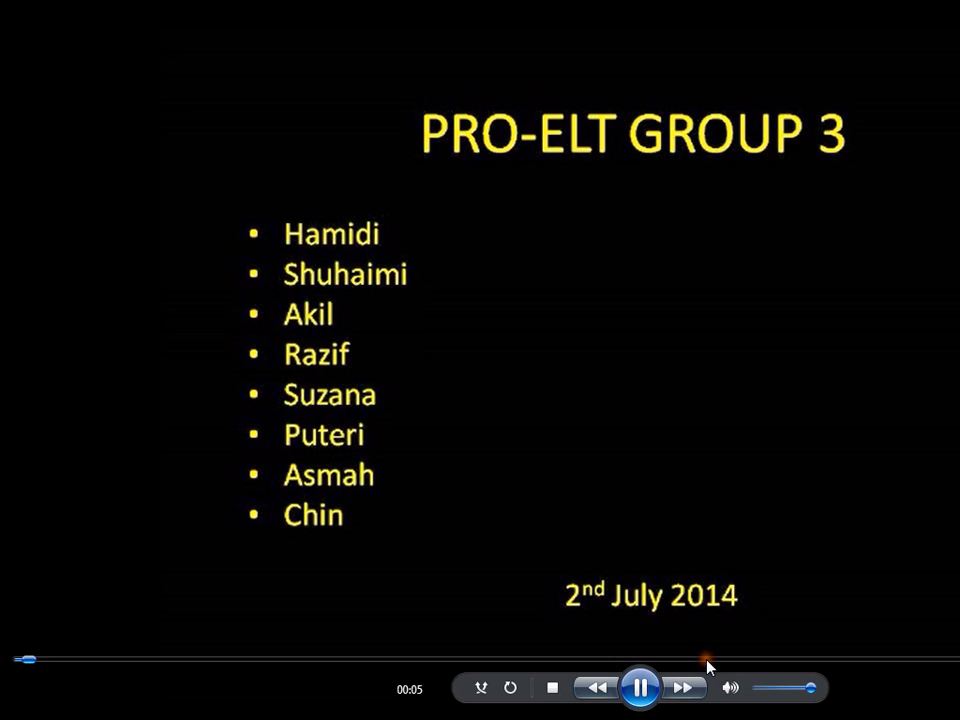